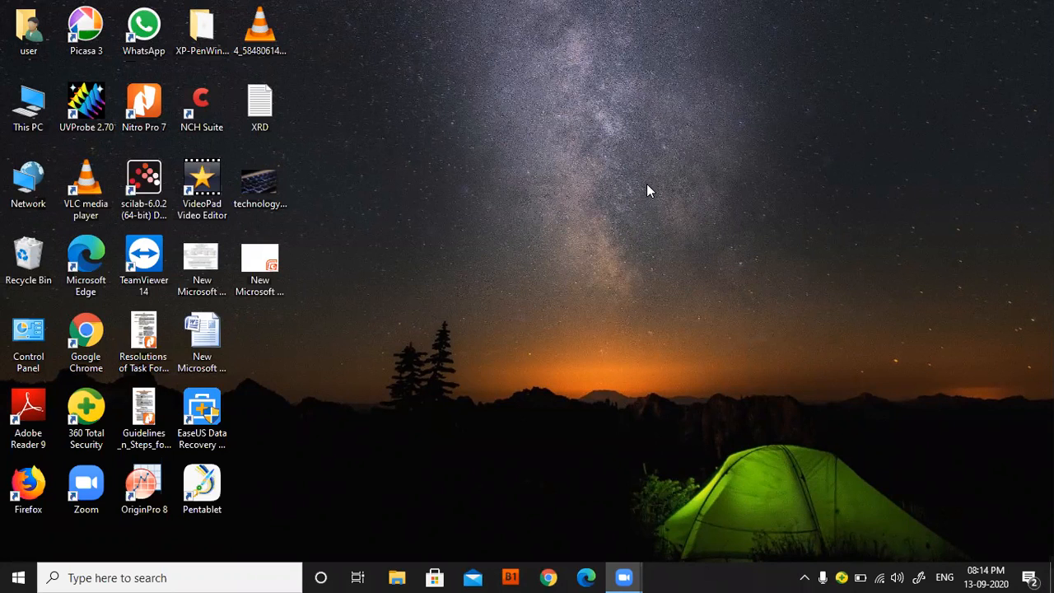
Launch OriginPro 8, import the XRD text file from the Desktop as single ASCII, and dismiss the results log.
double_click(144, 488)
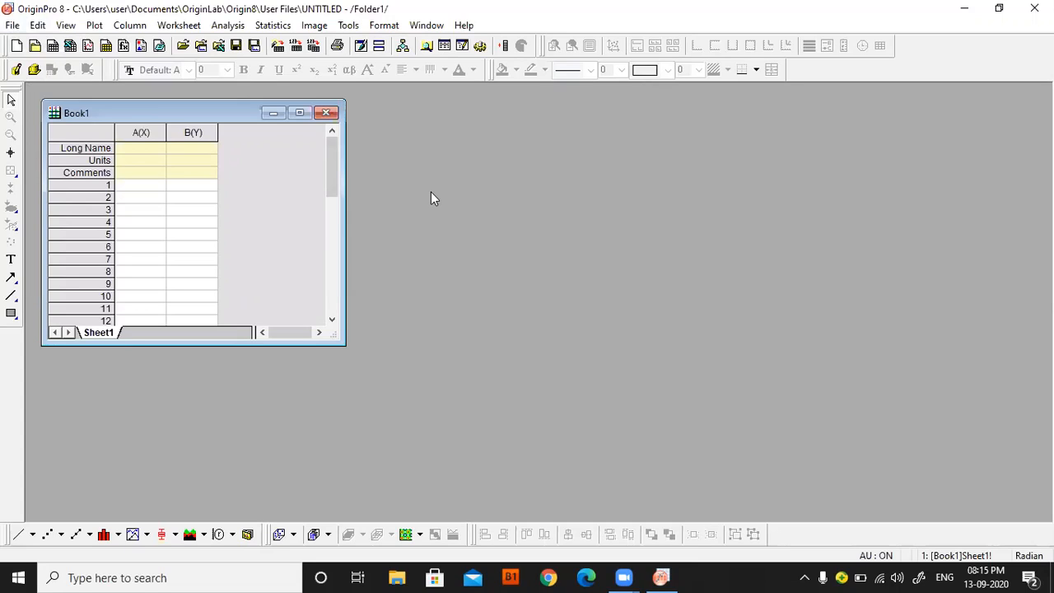
left_click(13, 25)
mouse_move(34, 260)
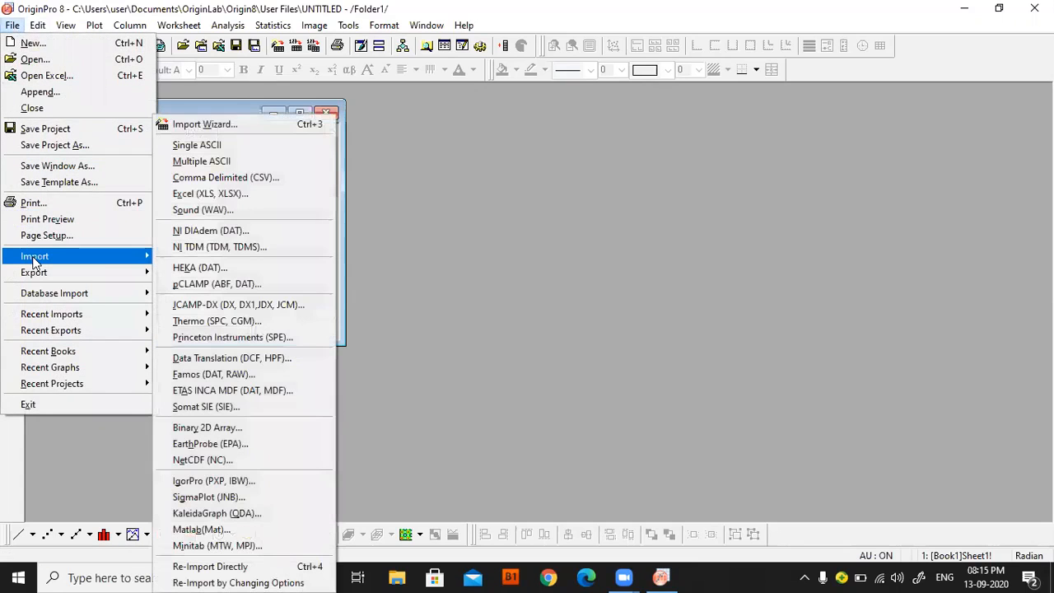
left_click(241, 156)
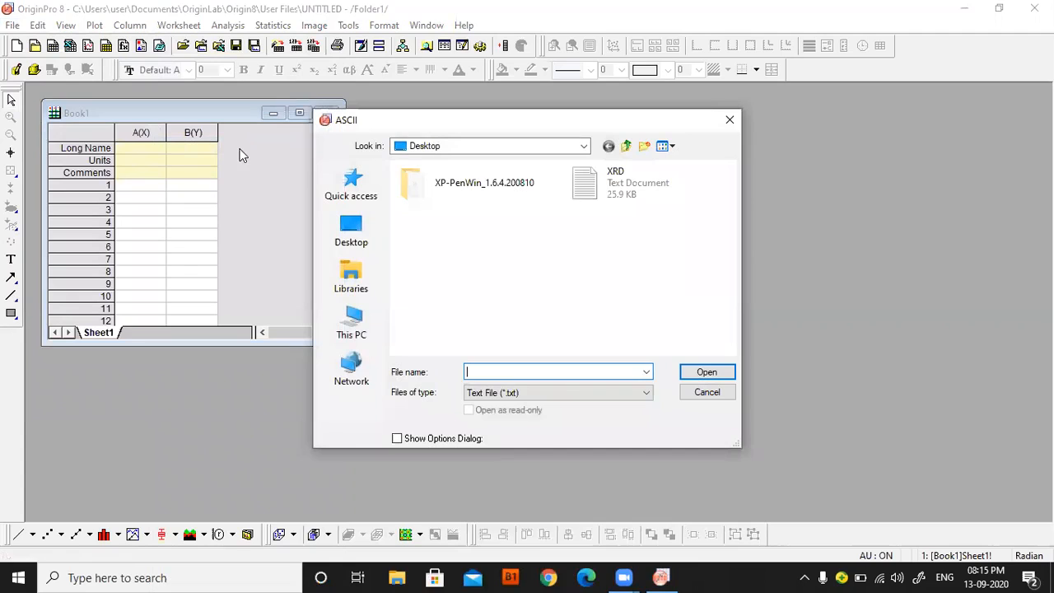
left_click(347, 233)
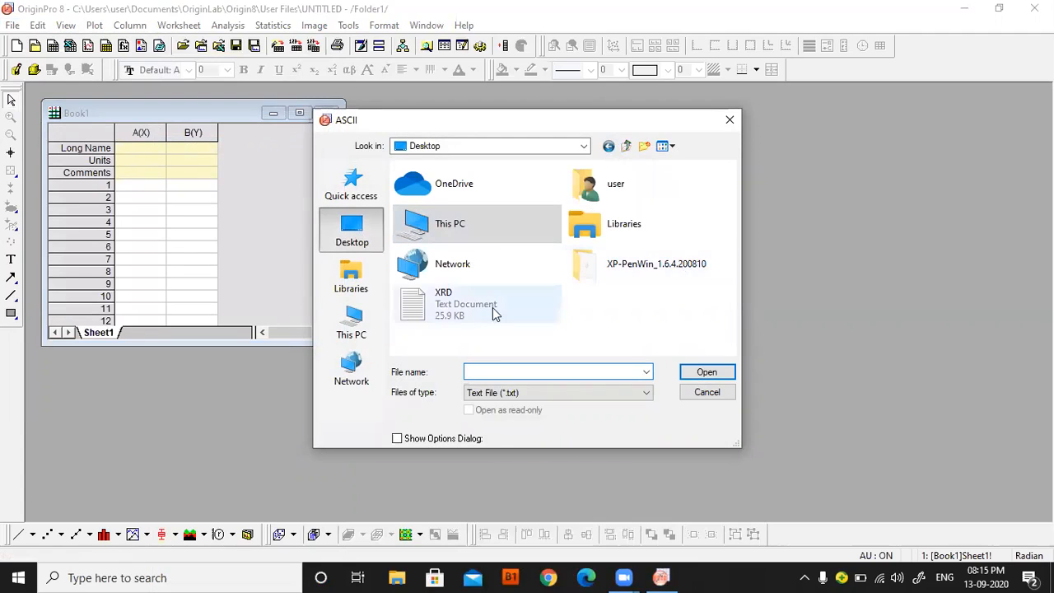
left_click(625, 393)
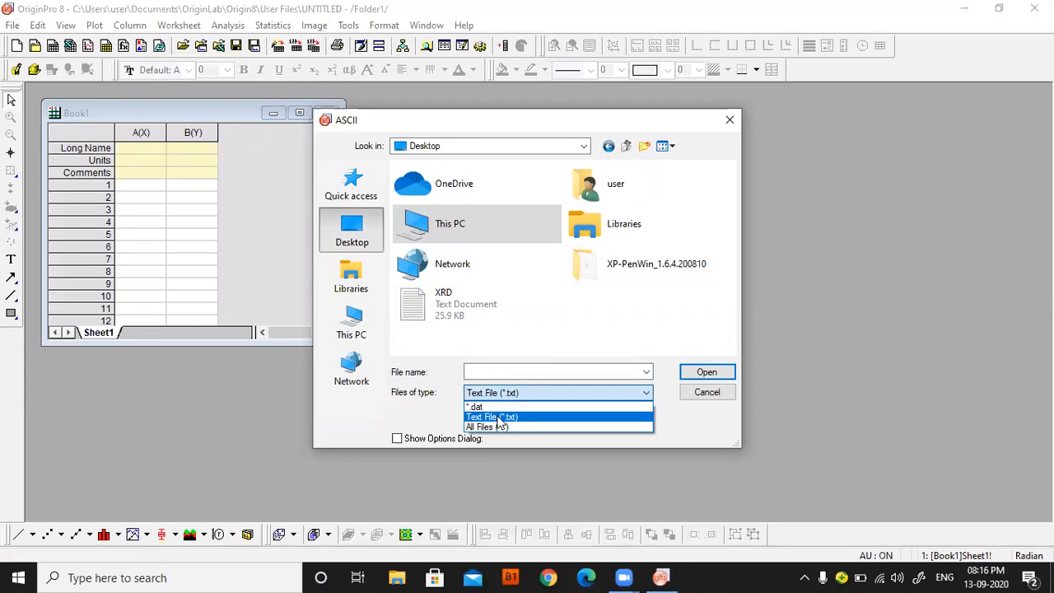
left_click(491, 407)
left_click(645, 392)
left_click(541, 412)
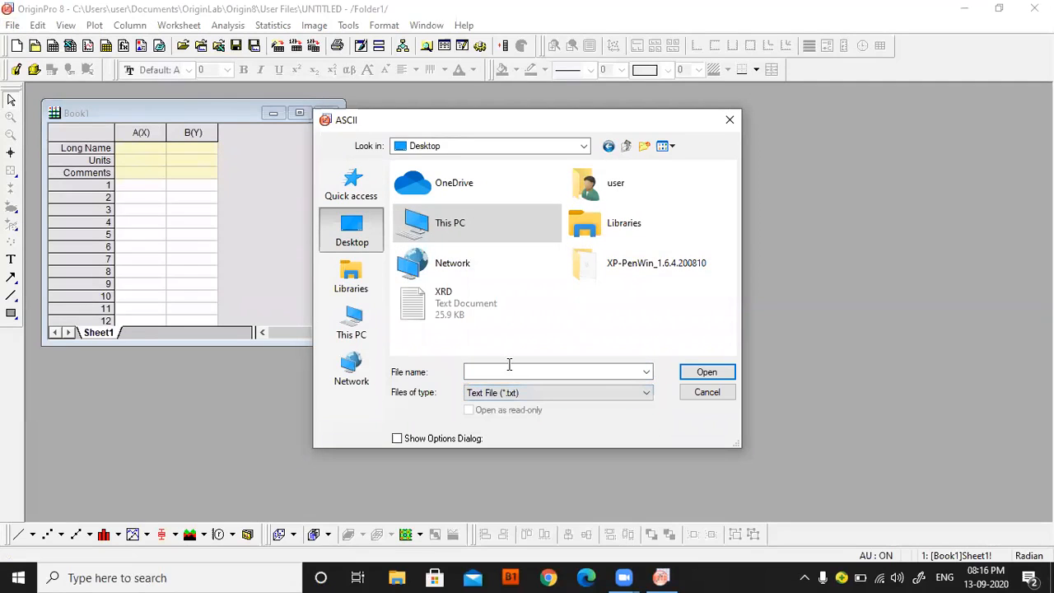
left_click(445, 318)
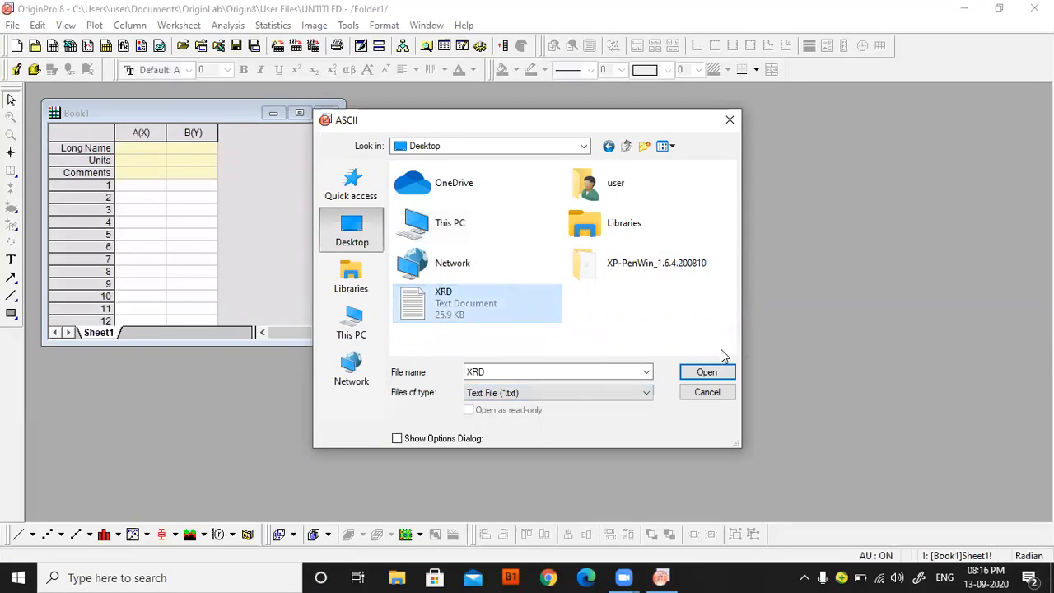
left_click(706, 371)
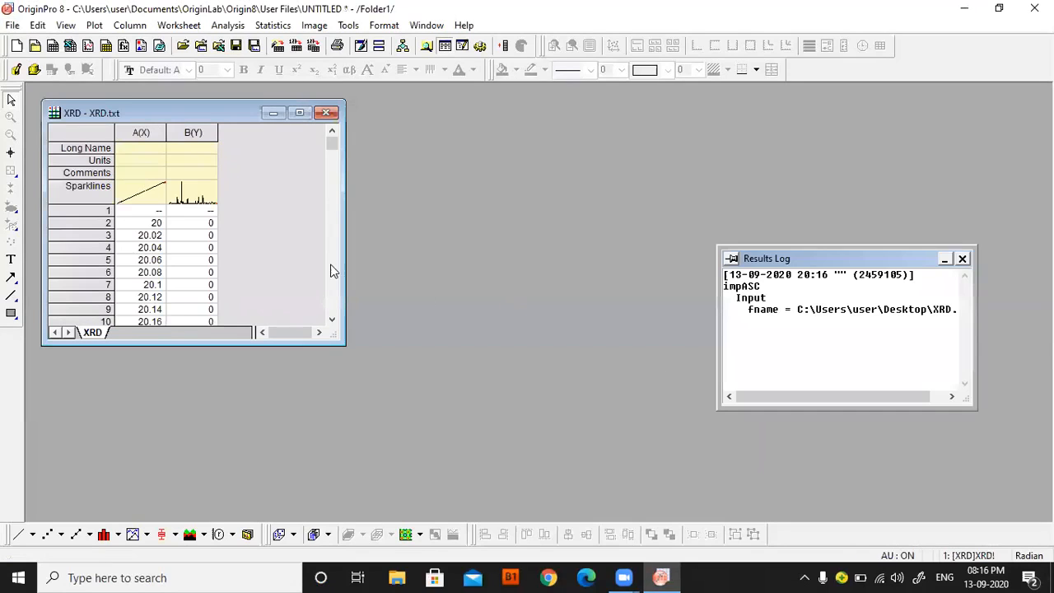
left_click(963, 258)
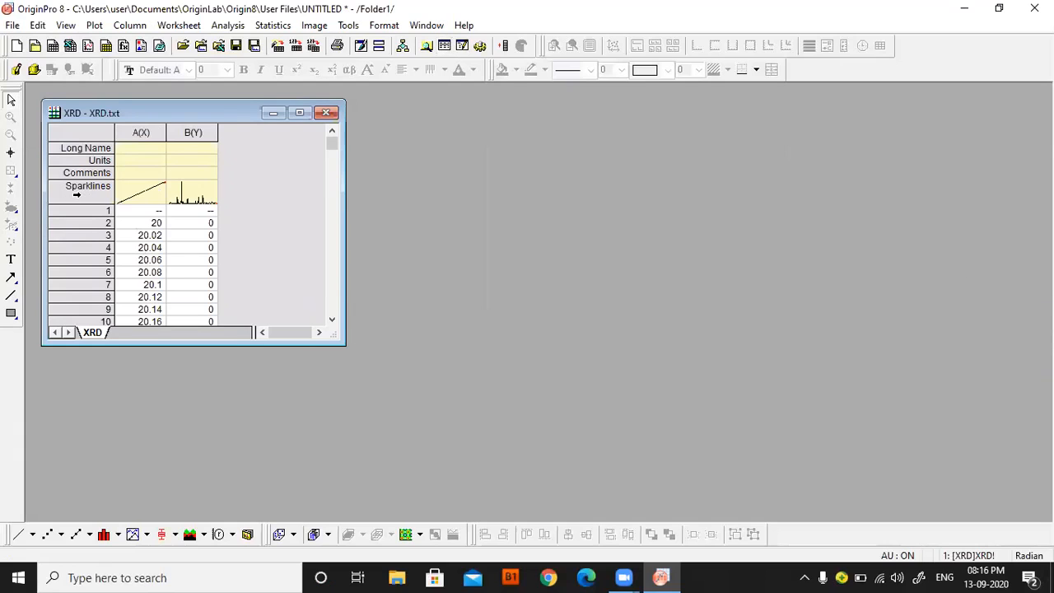
Delete the Long Name, Units, Comments and Sparklines label rows from the XRD worksheet.
left_click_drag(86, 192, 83, 148)
right_click(82, 148)
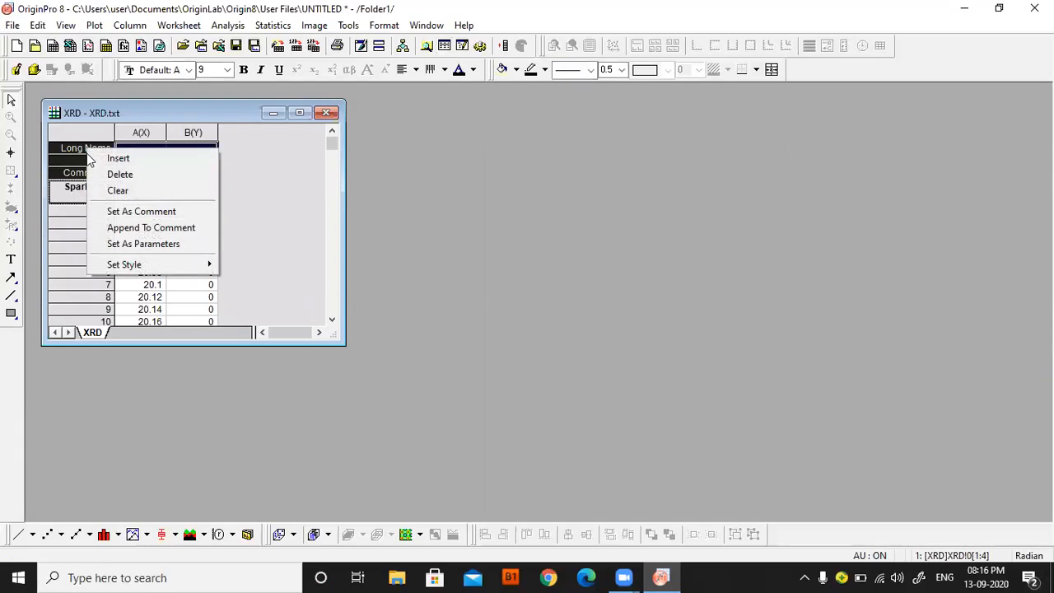
left_click(103, 175)
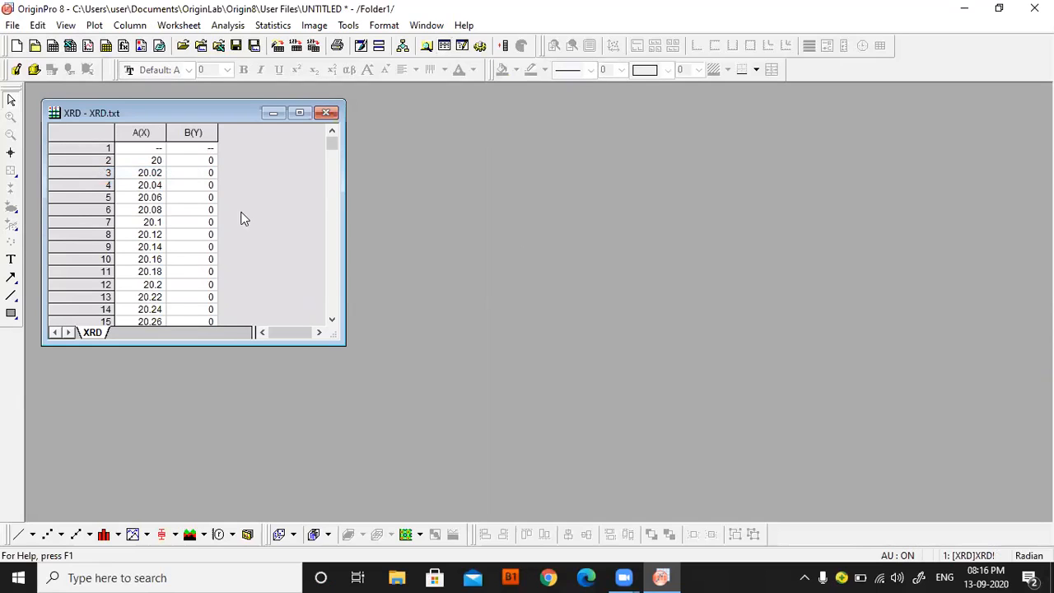
Set the short name of column A(X) to angle.
mouse_move(330, 149)
left_mouse_down()
mouse_move(323, 289)
mouse_move(332, 138)
left_mouse_up()
double_click(143, 132)
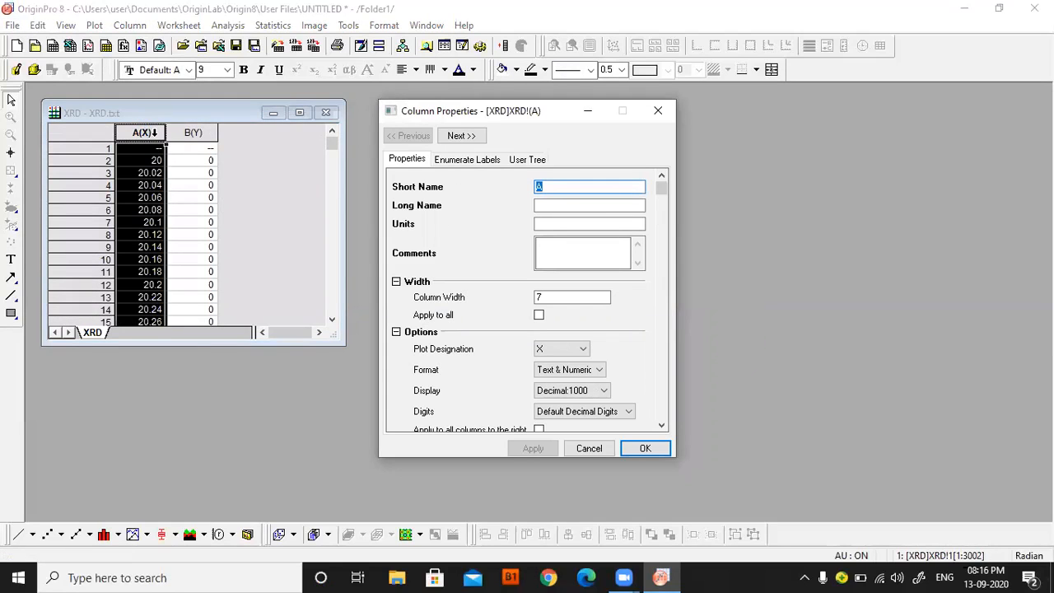
type("angel")
key("BackSpace")
key("BackSpace")
type("le")
left_click(568, 250)
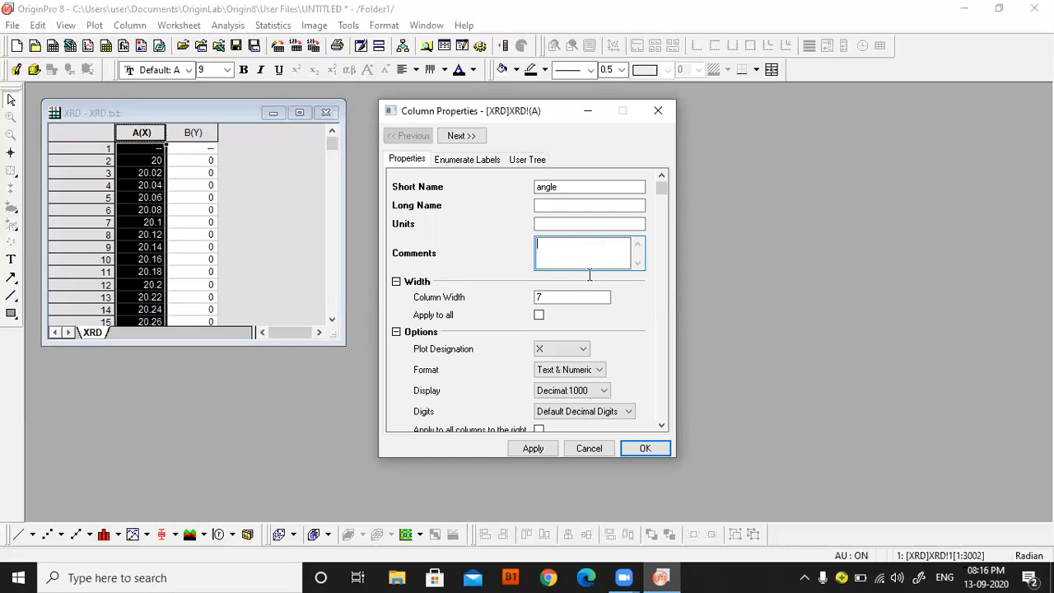
left_click(641, 447)
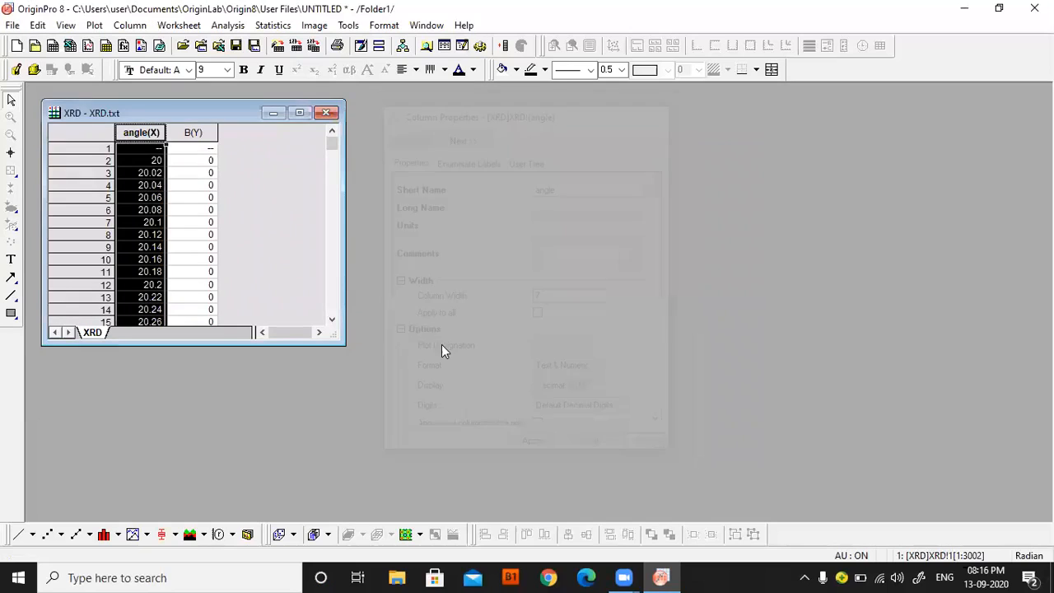
Set the short name of column B(Y) to Intensity and enter TiO2 as its comment.
right_click(191, 133)
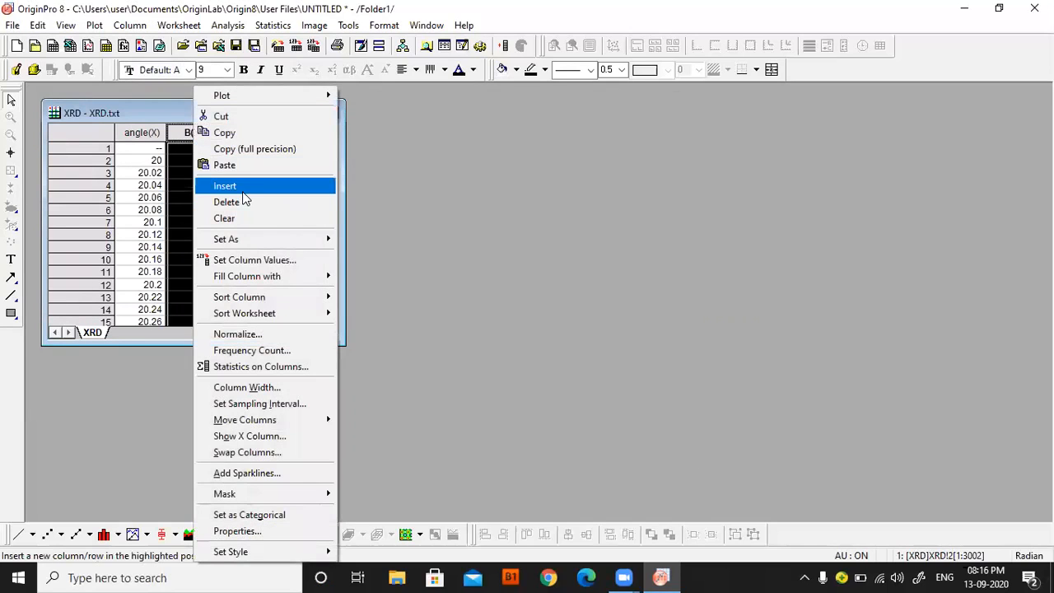
left_click(453, 188)
double_click(191, 132)
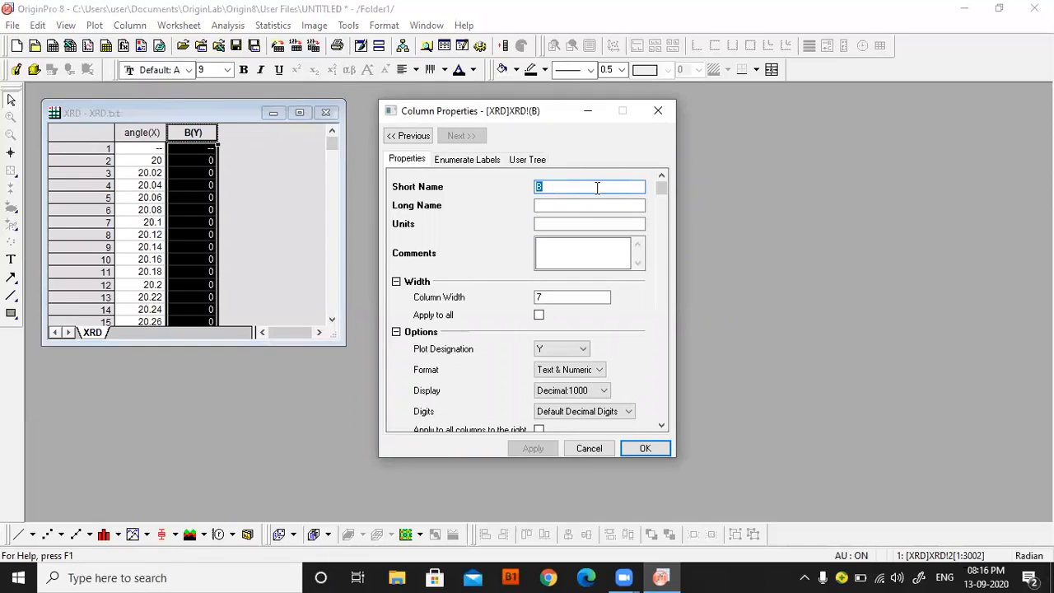
type("Intensity")
left_click(565, 266)
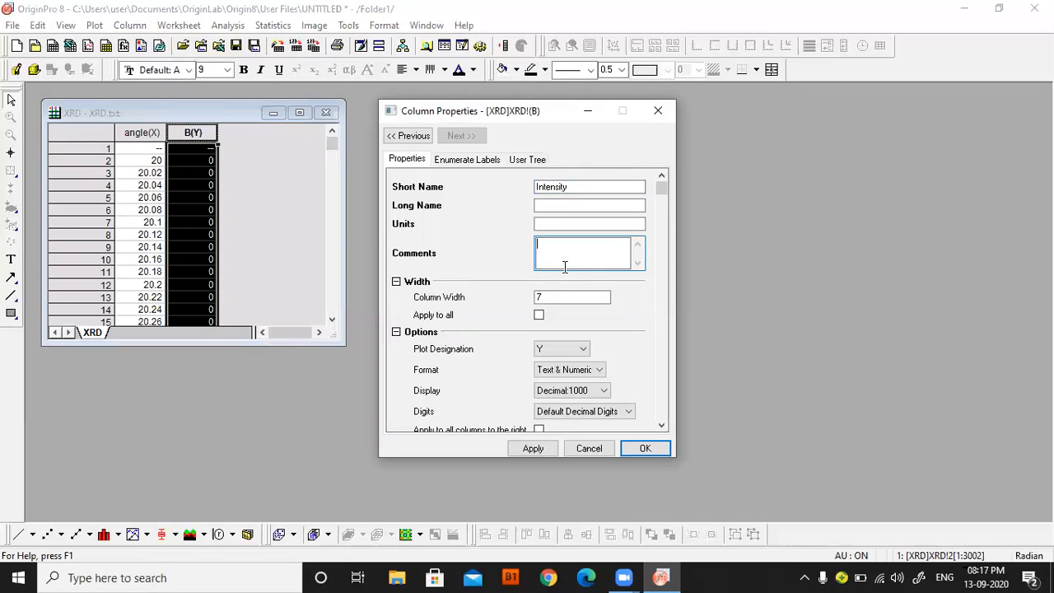
type("TiO2")
left_click(643, 449)
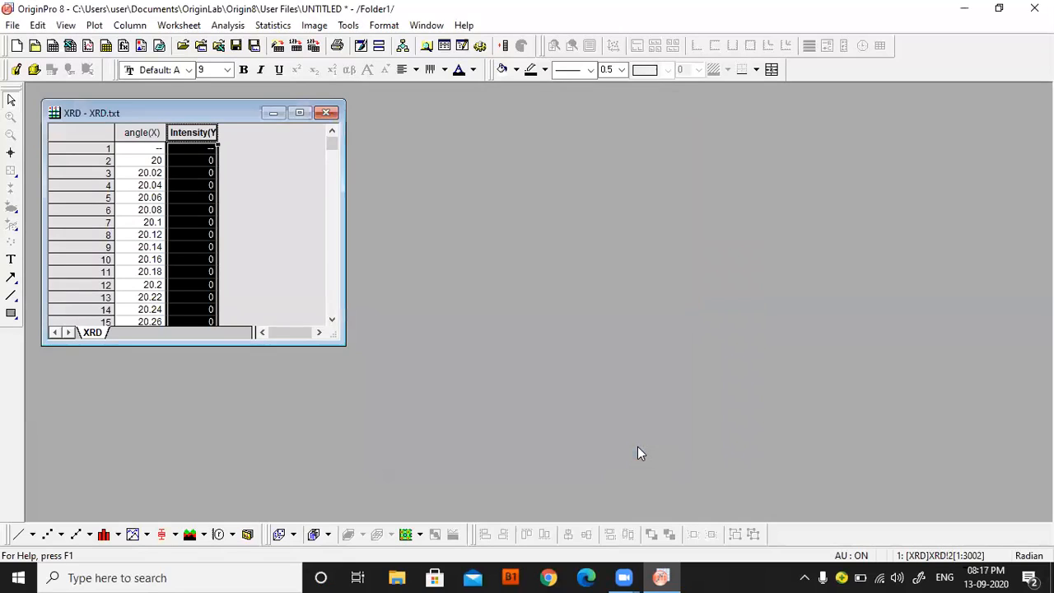
Plot the angle and Intensity columns together as a line graph and maximize the graph window.
left_click(173, 150)
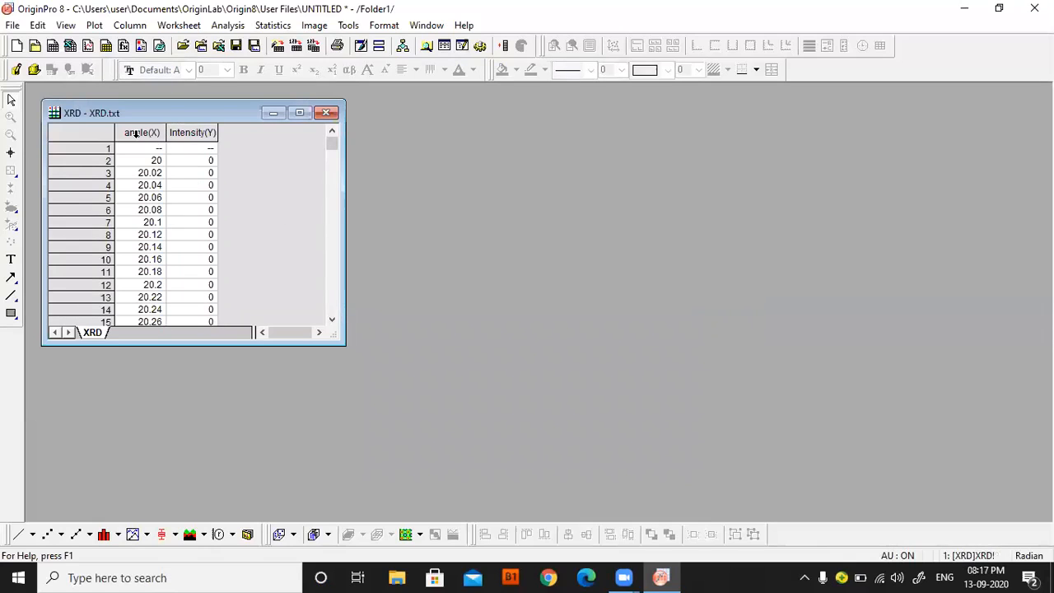
left_click_drag(155, 142, 182, 142)
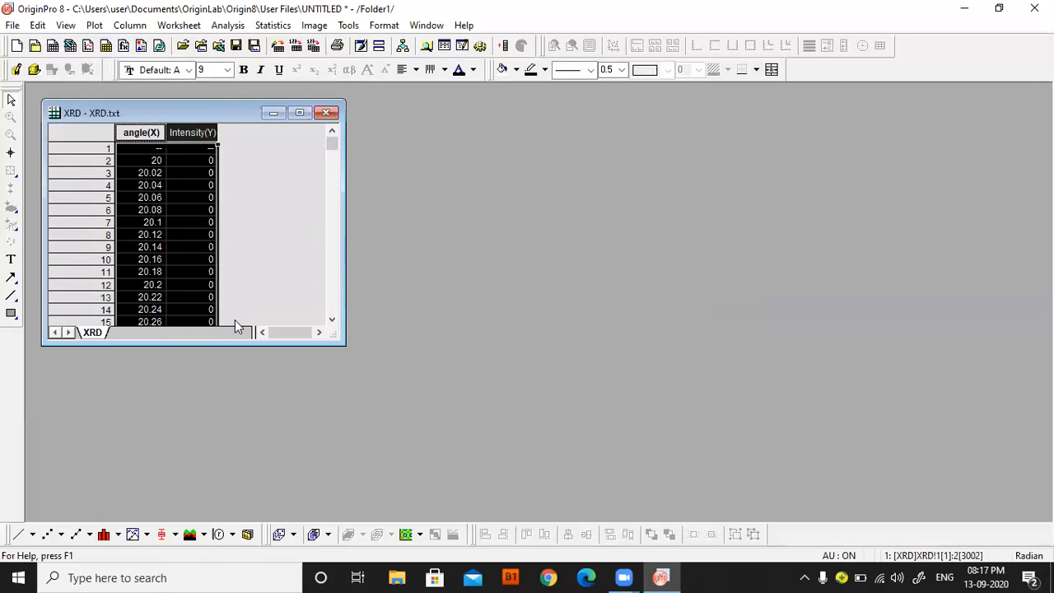
left_click(34, 534)
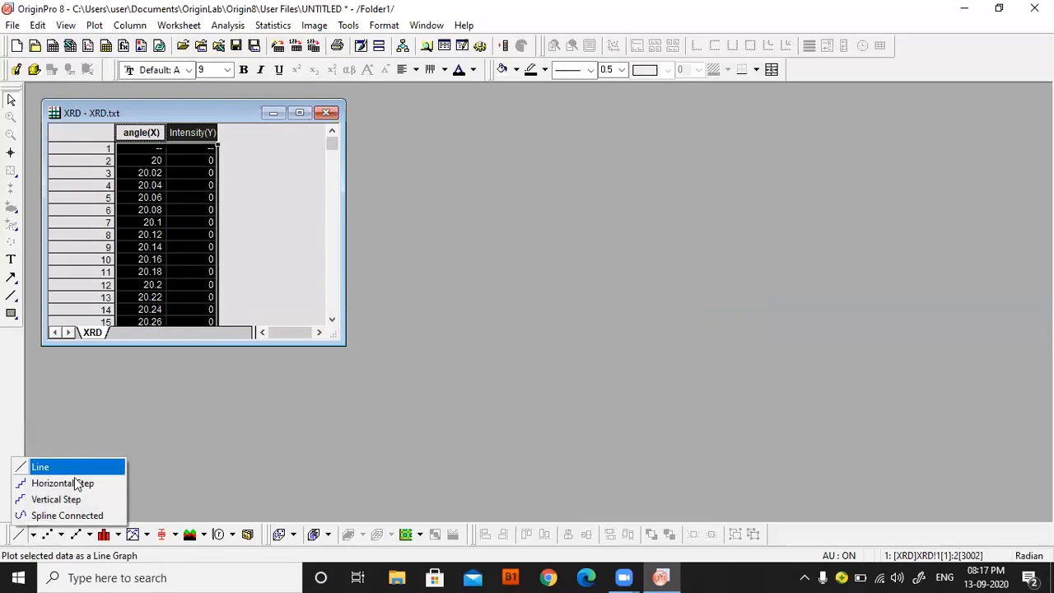
left_click(241, 497)
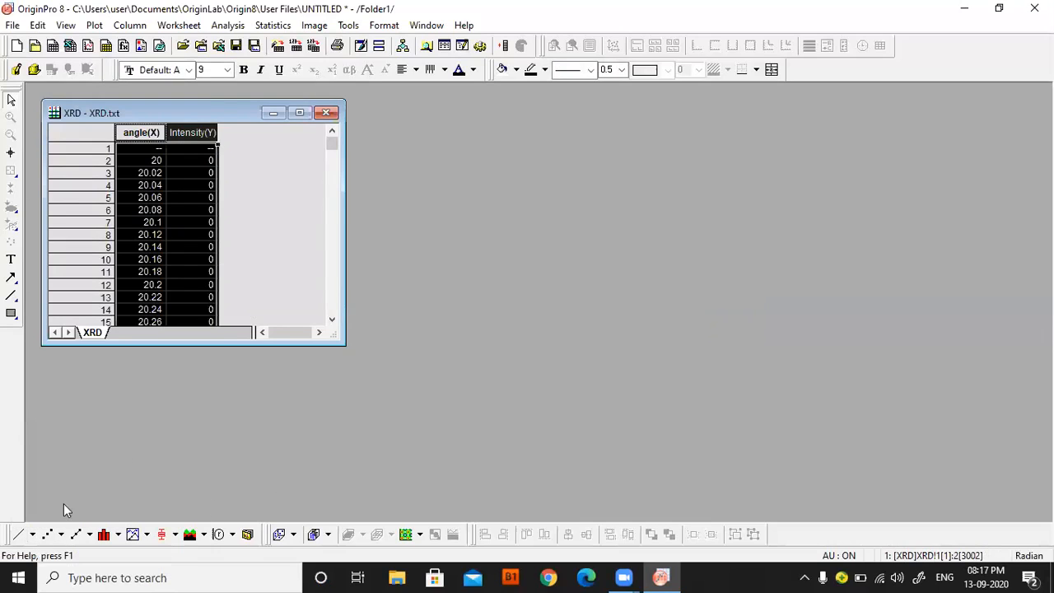
left_click(62, 535)
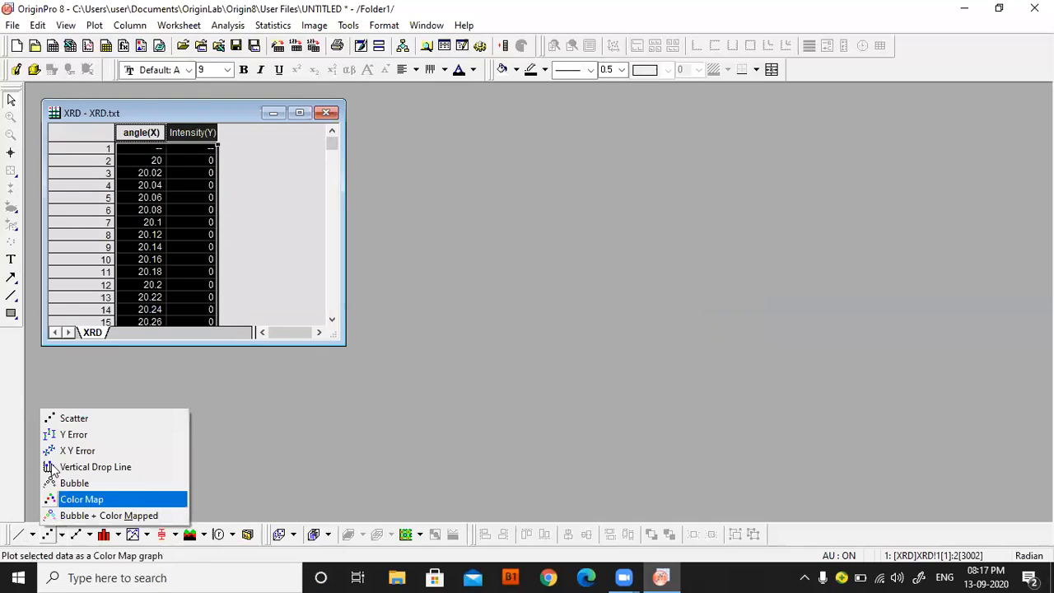
left_click(339, 453)
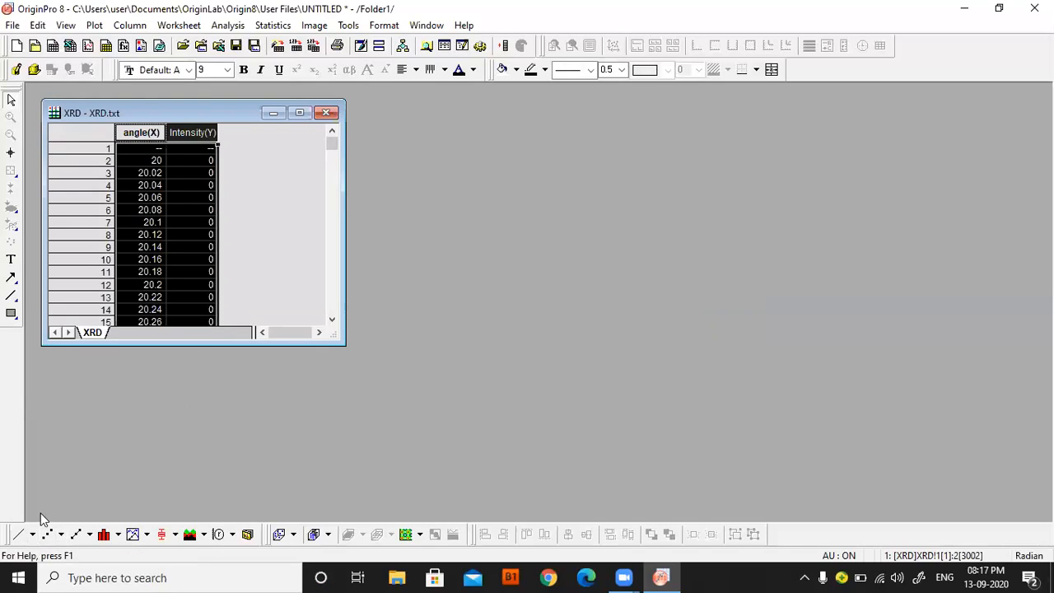
left_click(18, 534)
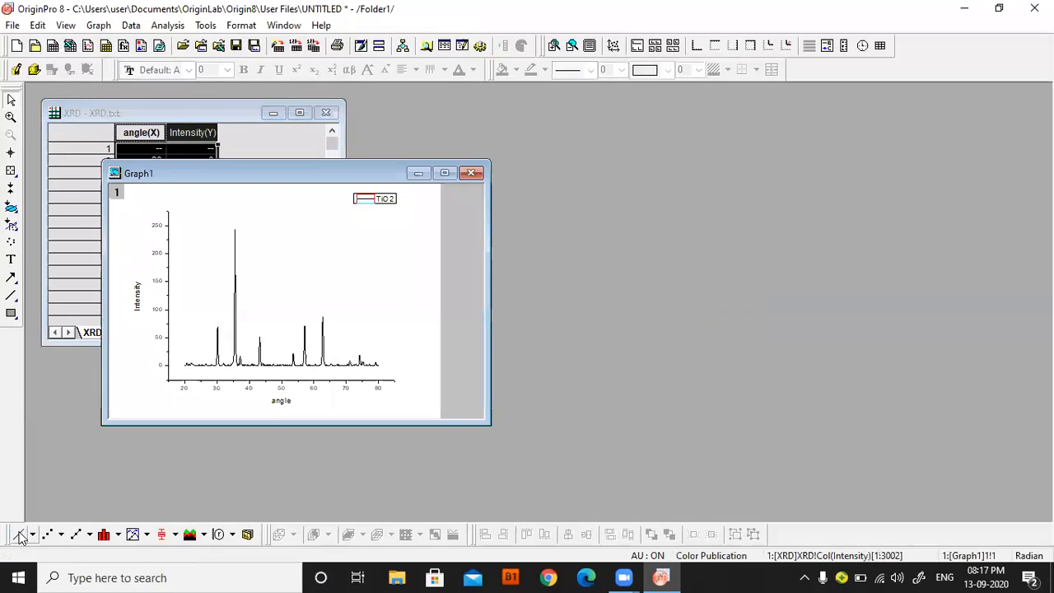
left_click(442, 174)
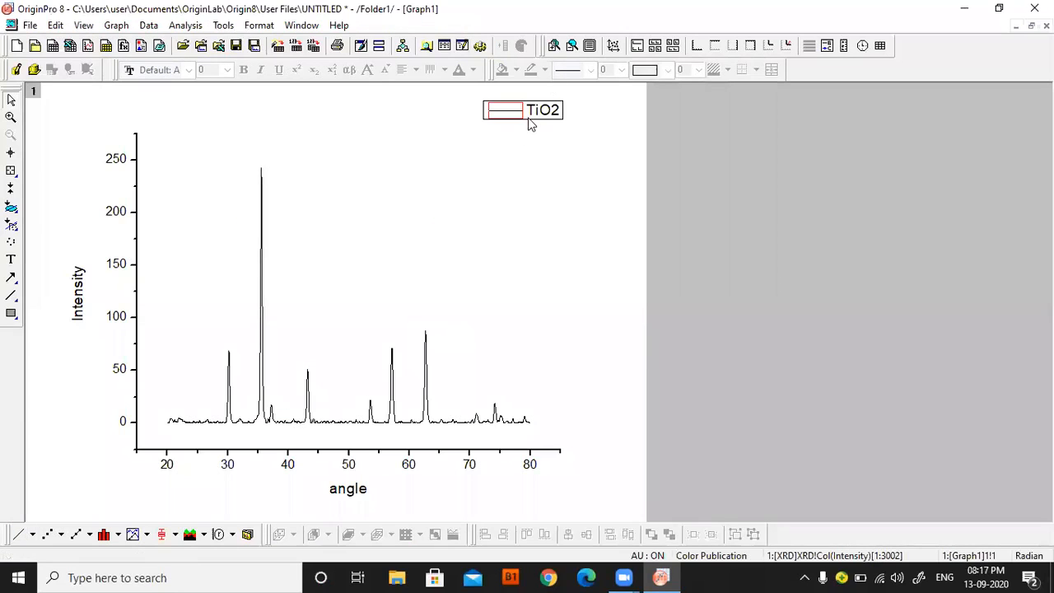
Change the color of the plotted XRD curve to red.
left_click(263, 328)
double_click(263, 328)
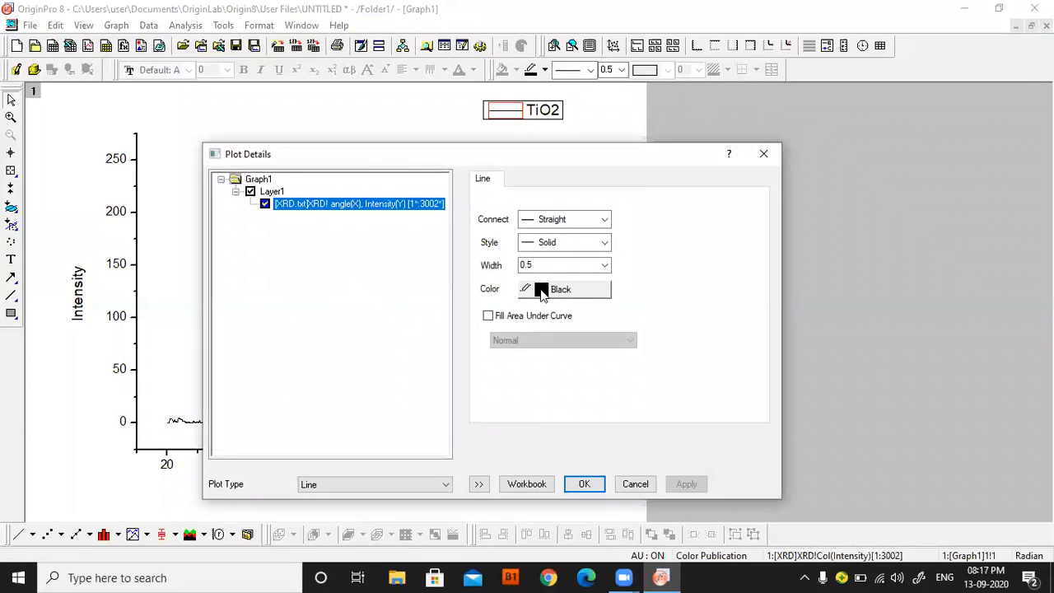
left_click(539, 288)
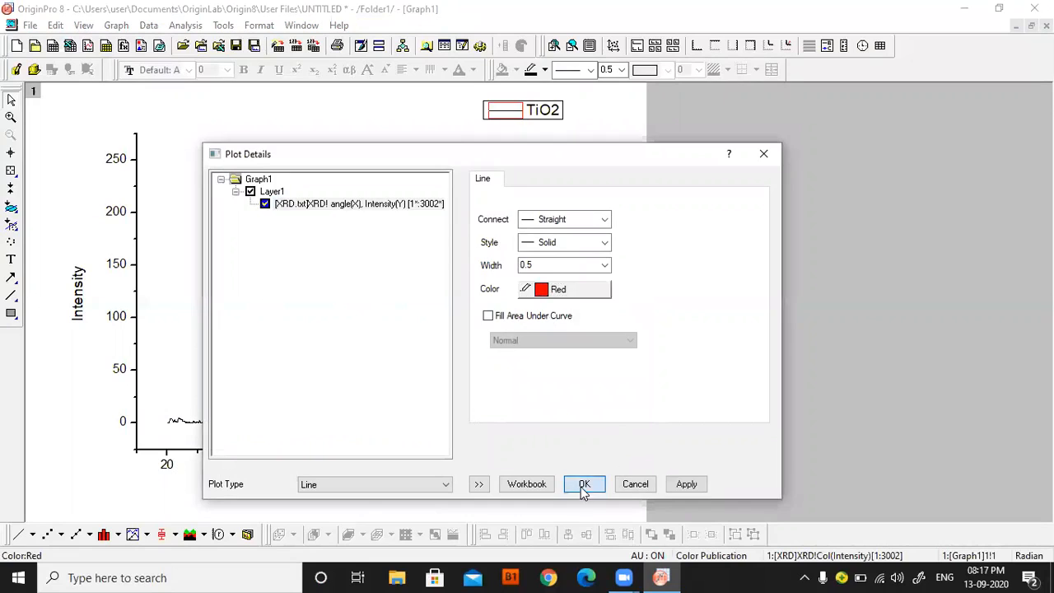
left_click(584, 485)
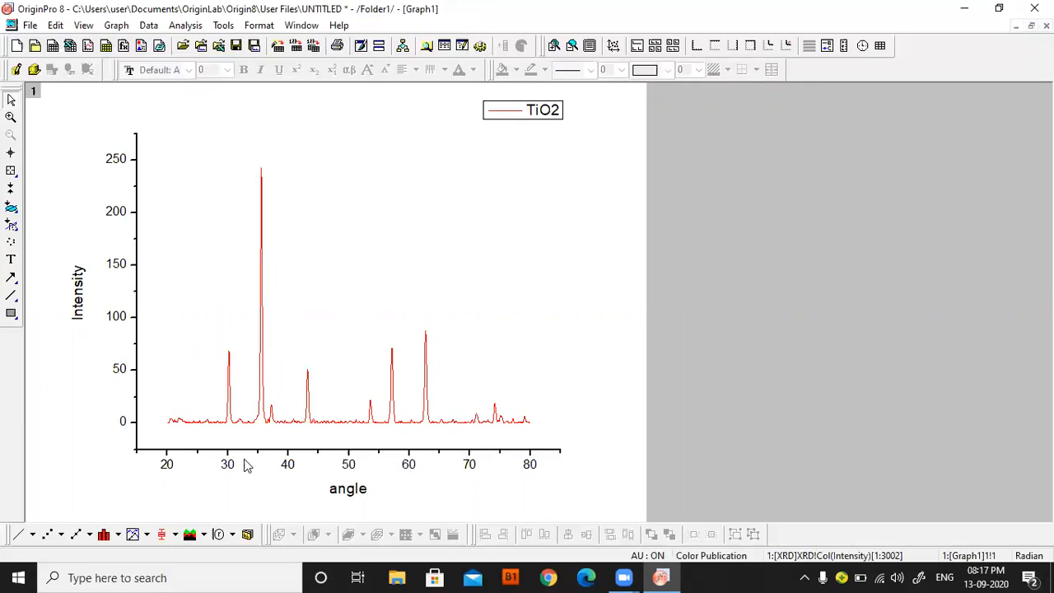
Add a linked layer with a top X axis and right Y axis, and delete both axes' tick labels.
left_click(751, 46)
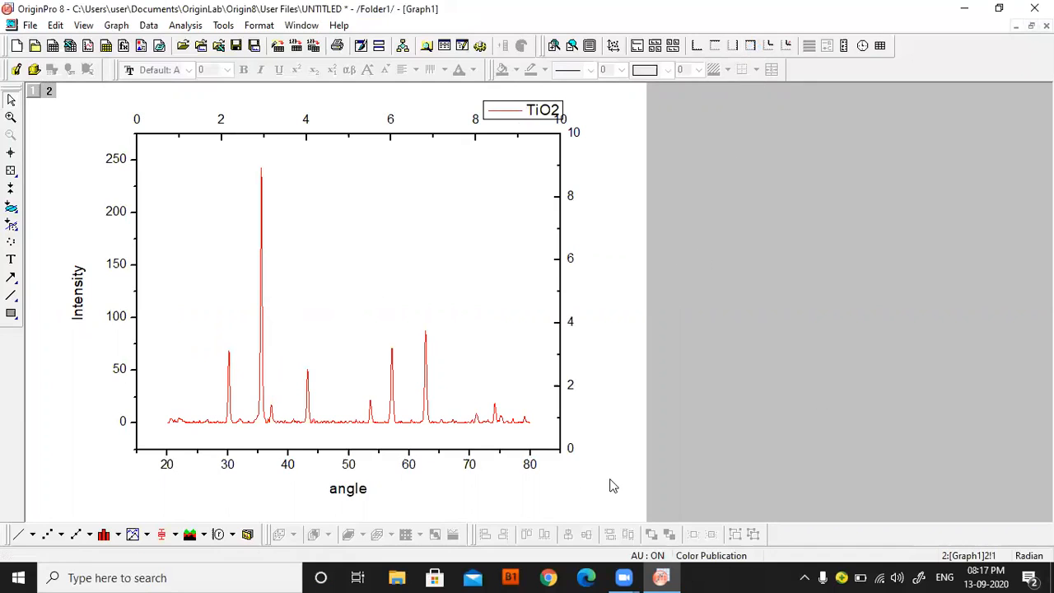
left_click(575, 134)
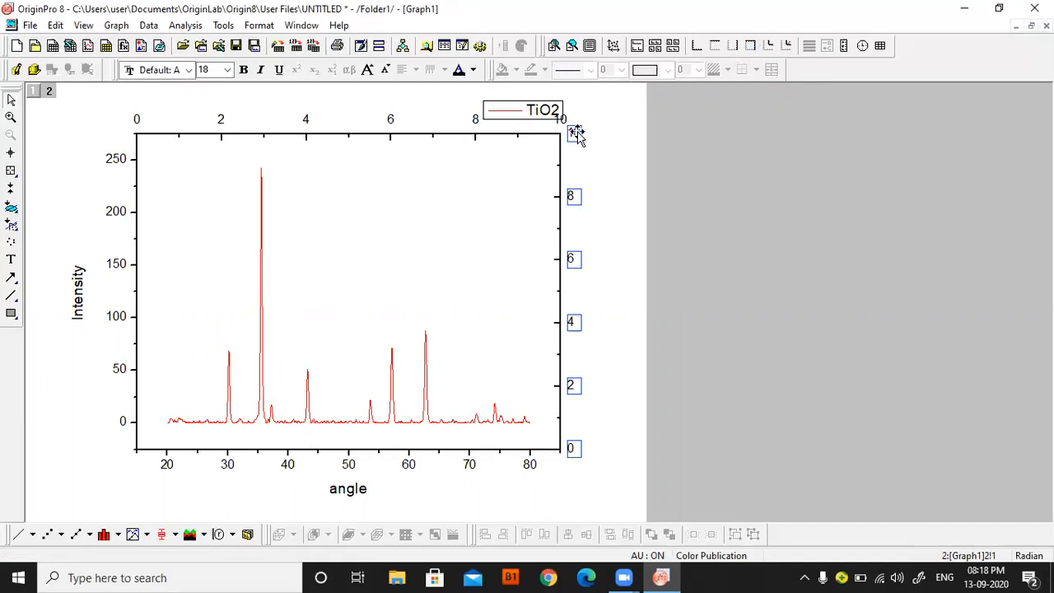
key("Delete")
left_click(475, 120)
key("Delete")
Move the TiO2 legend inside the upper-right corner of the plot frame and shift the Intensity title closer to the Y axis.
left_click(554, 114)
left_click_drag(551, 111, 536, 163)
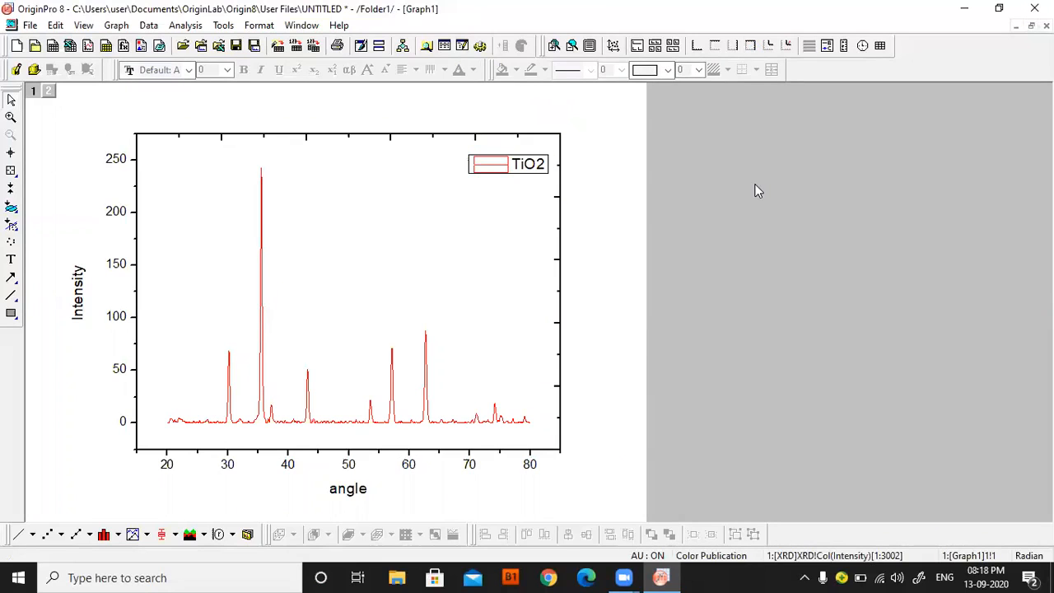
left_click(90, 301)
left_click_drag(92, 302, 94, 302)
Replace the X axis title text "angle" with 2θ, entering the theta as the Greek character for q.
left_click(351, 495)
right_click(351, 492)
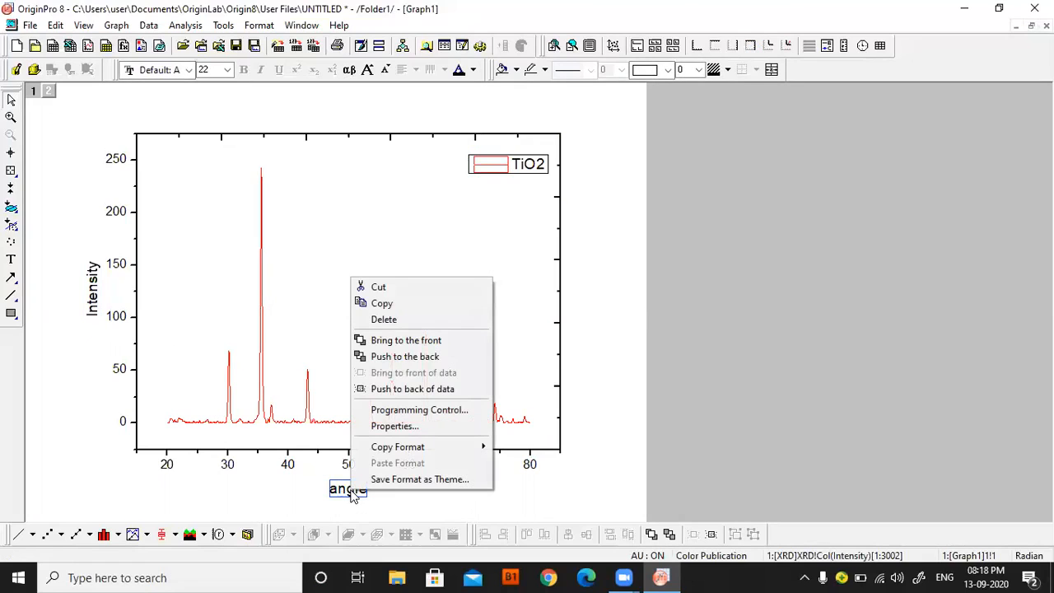
left_click(383, 426)
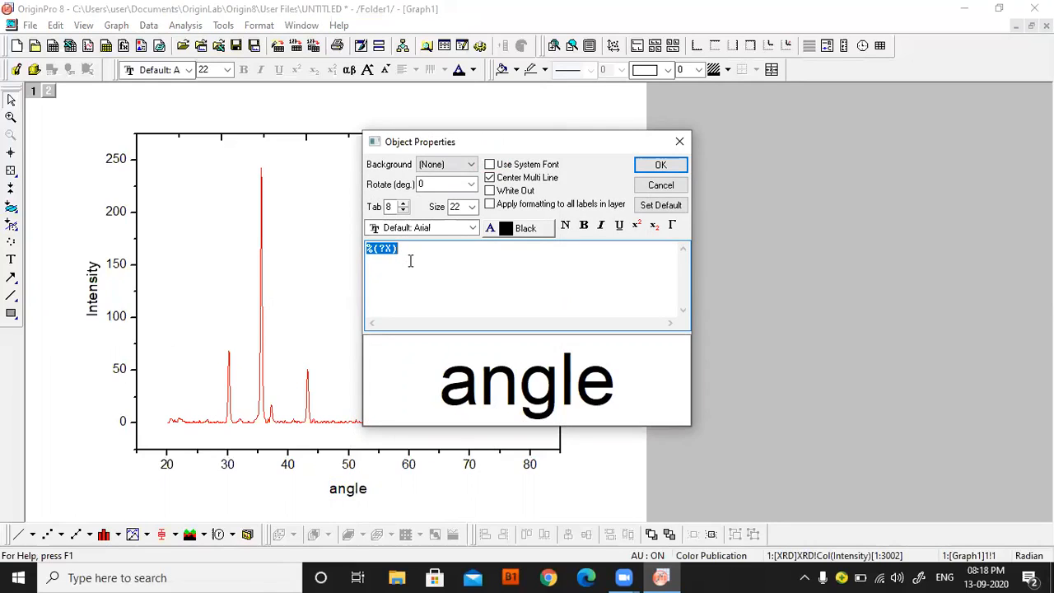
type("2")
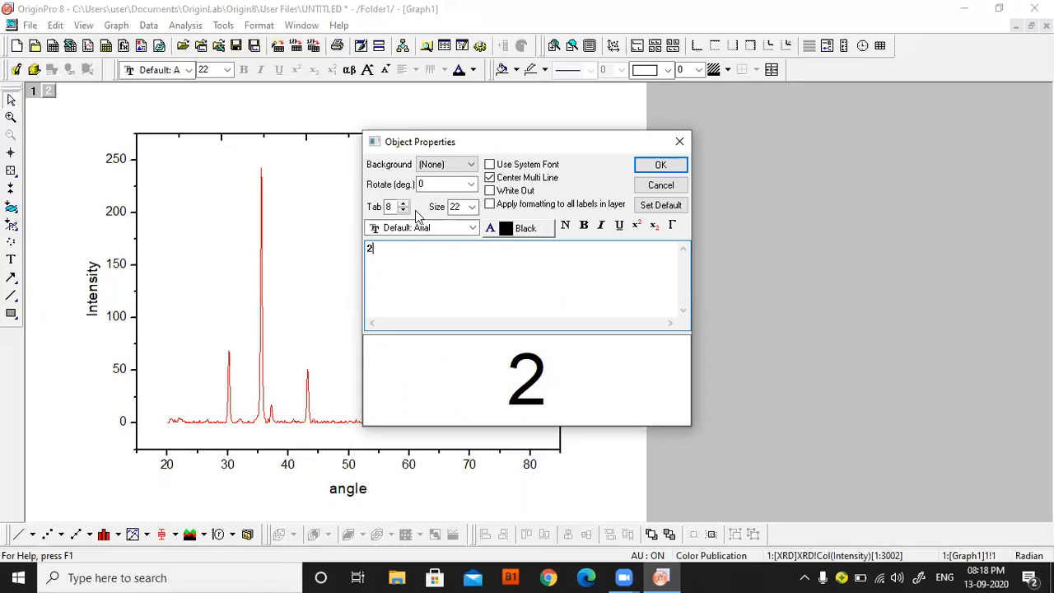
left_click(672, 227)
type("q")
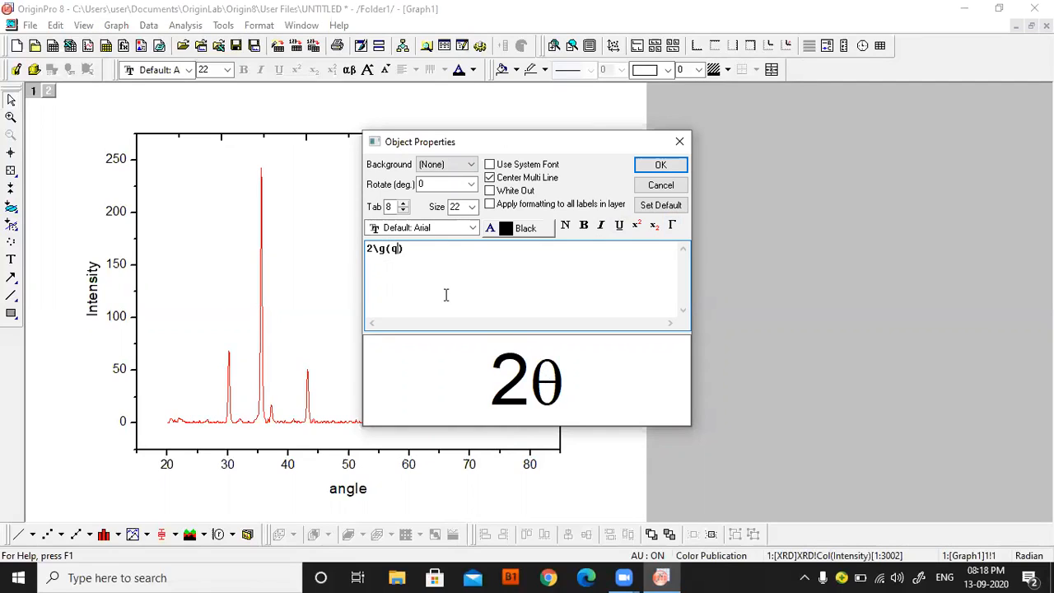
Change the font of the whole 2θ title text from the default to the Bodoni MT Poster typeface.
left_click_drag(405, 250, 364, 250)
left_click(470, 231)
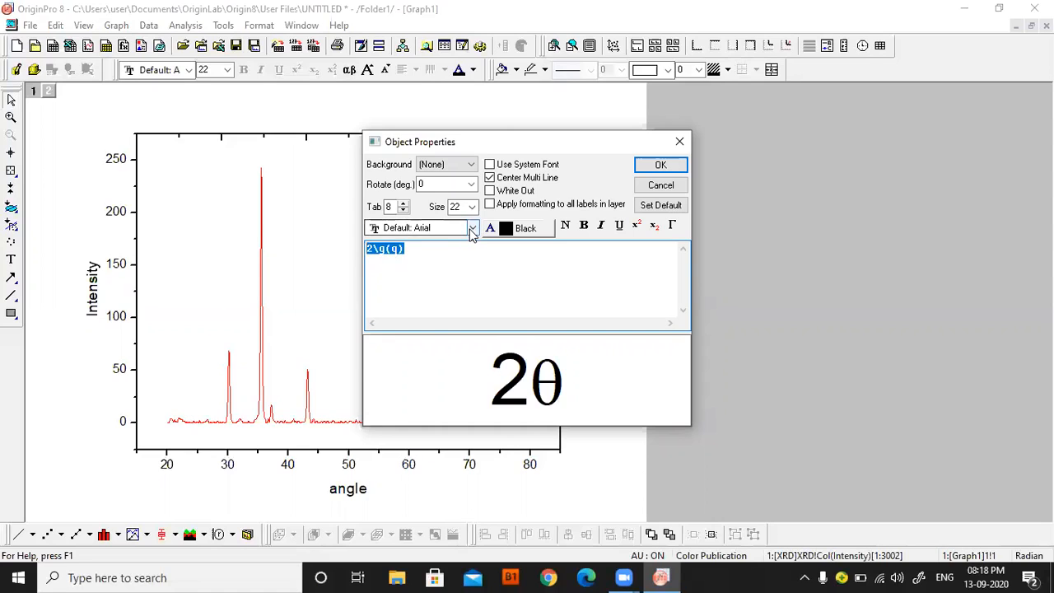
scroll(426, 237, "down", 10)
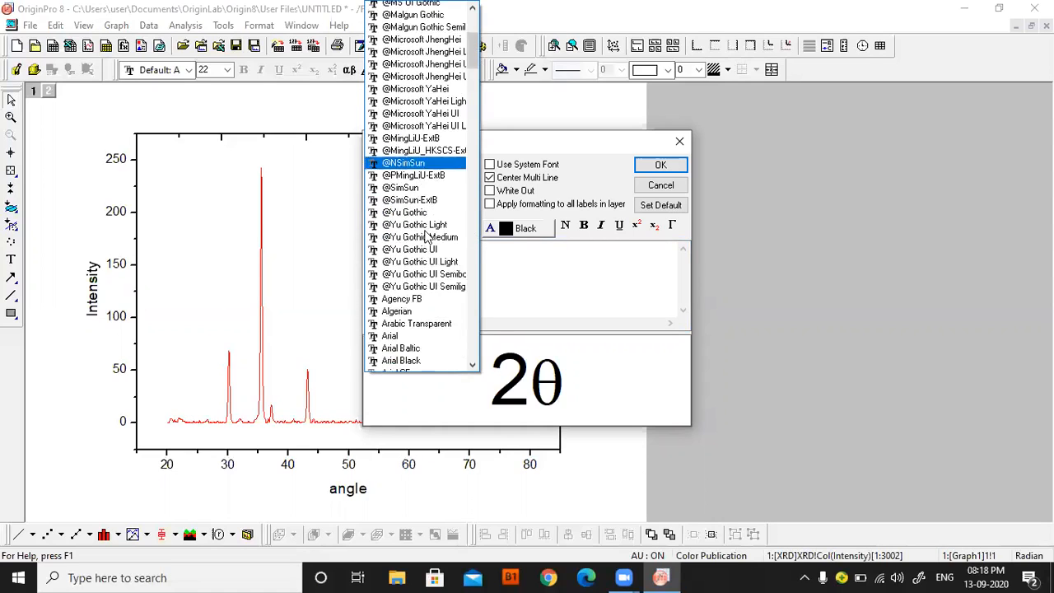
scroll(426, 236, "down", 2)
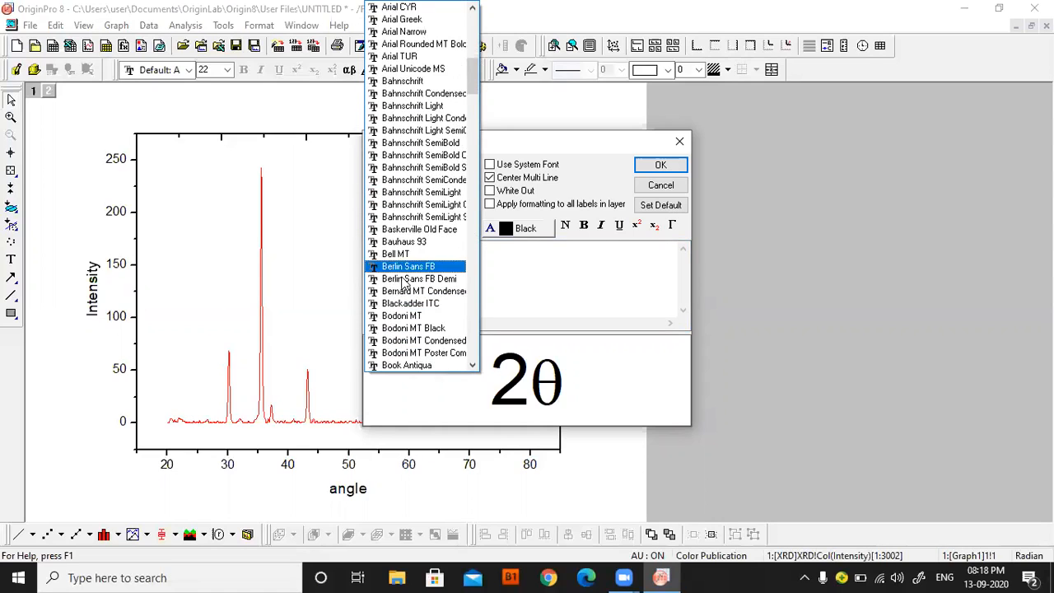
left_click(423, 353)
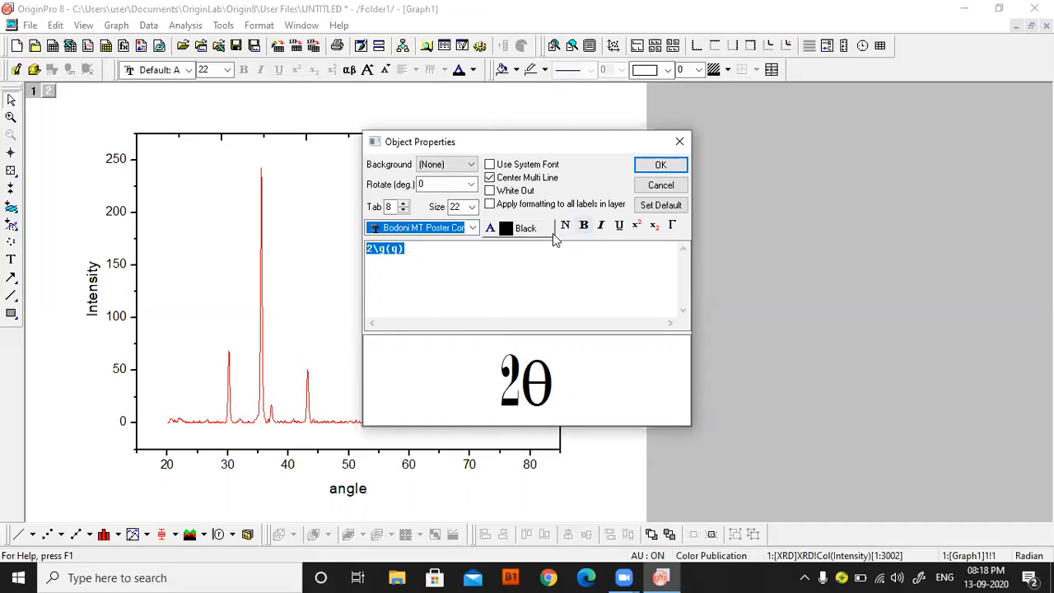
Try a Black Line background on the 2θ title and set the background back to None.
left_click(444, 169)
left_click(445, 183)
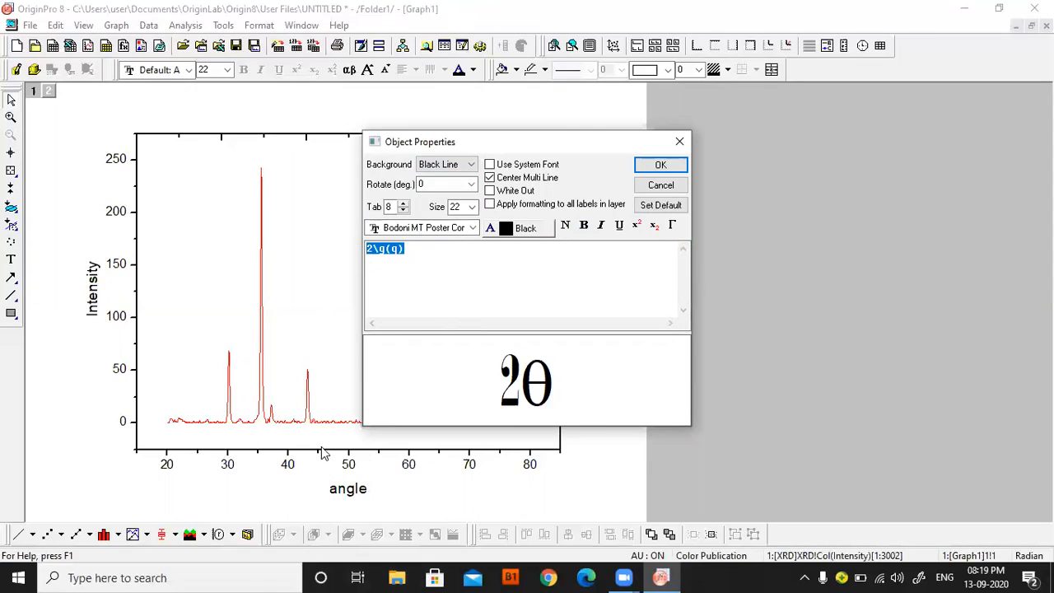
left_click(453, 167)
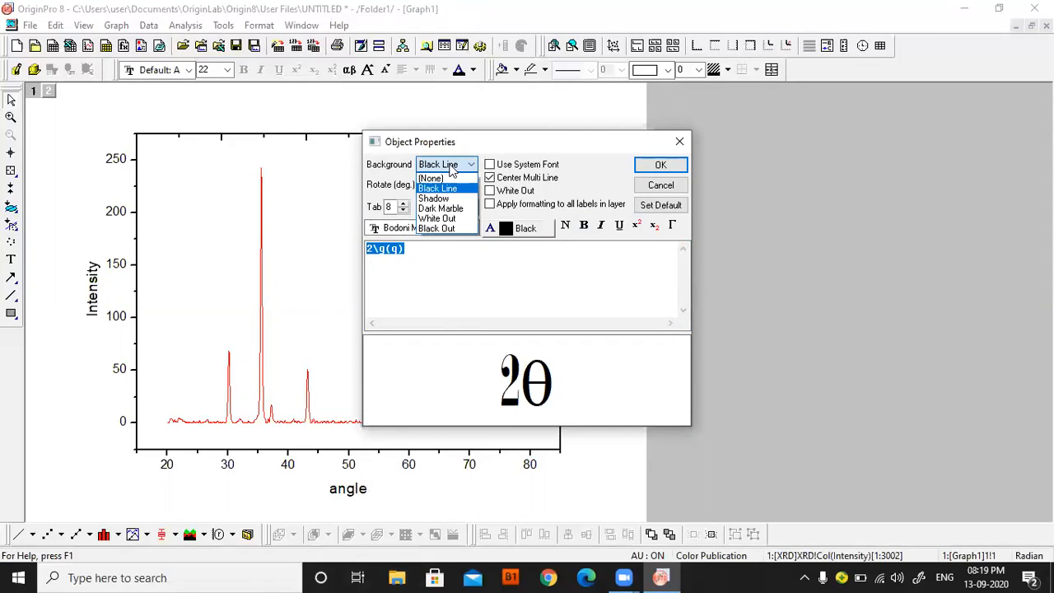
left_click(435, 178)
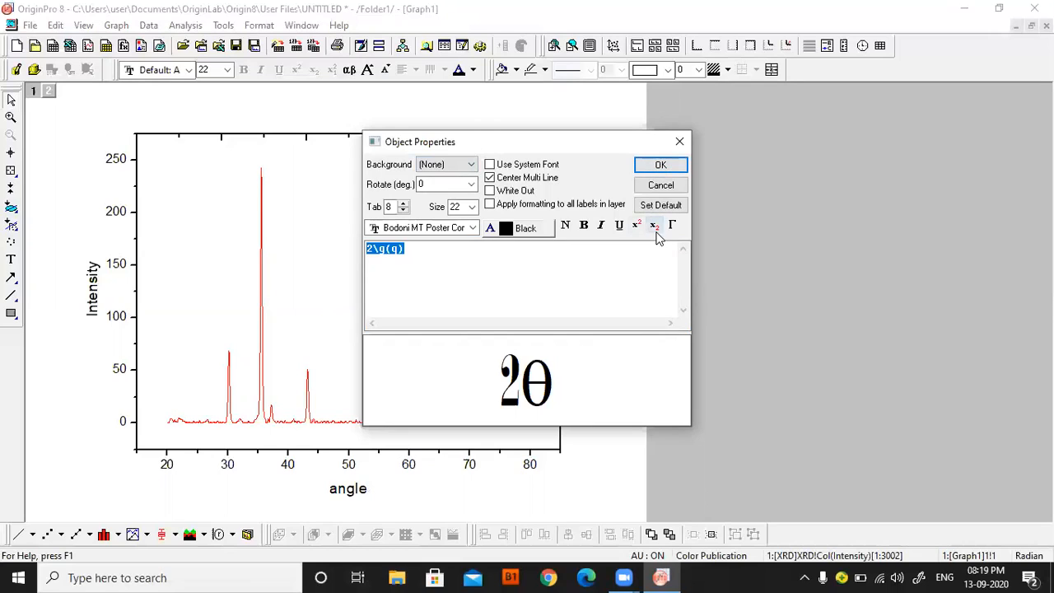
Apply the title formatting and shift the 2θ title slightly left and closer to the X axis.
left_click(662, 167)
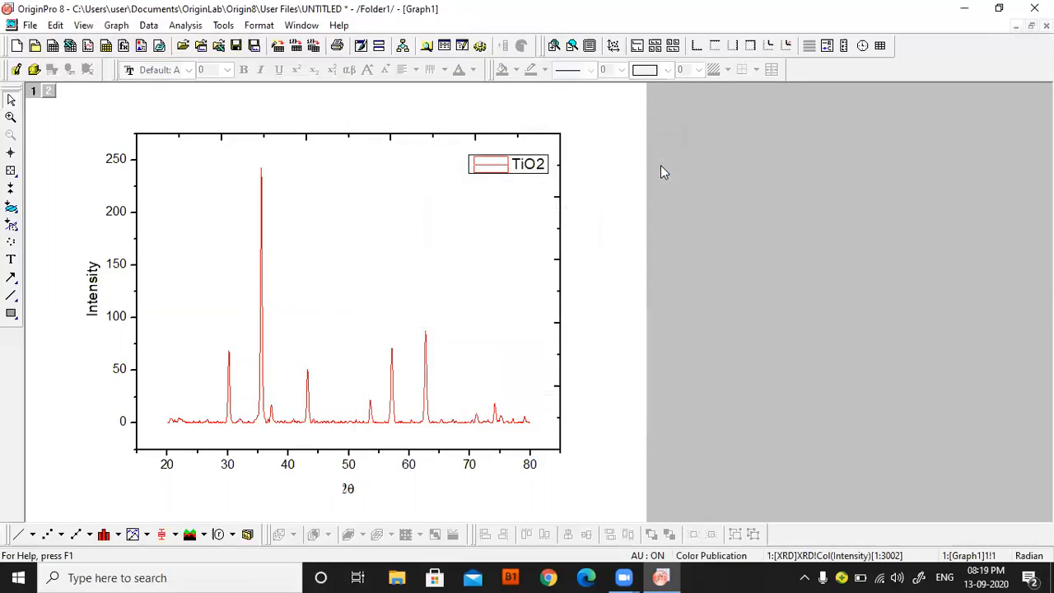
left_click(347, 488)
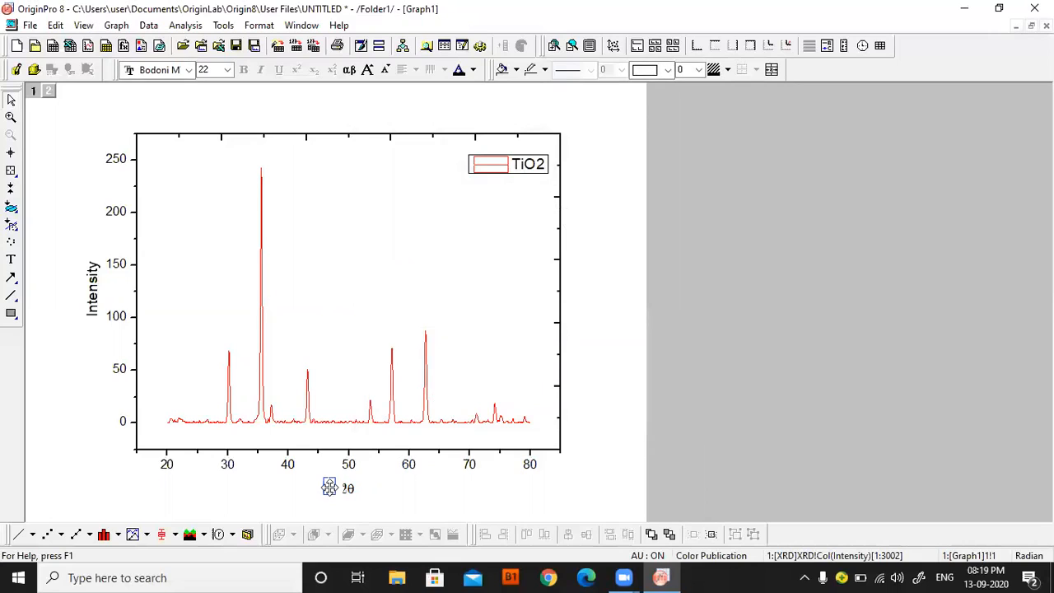
left_click_drag(329, 485, 330, 488)
Set the font size of the 2θ axis title to 48.
right_click(329, 486)
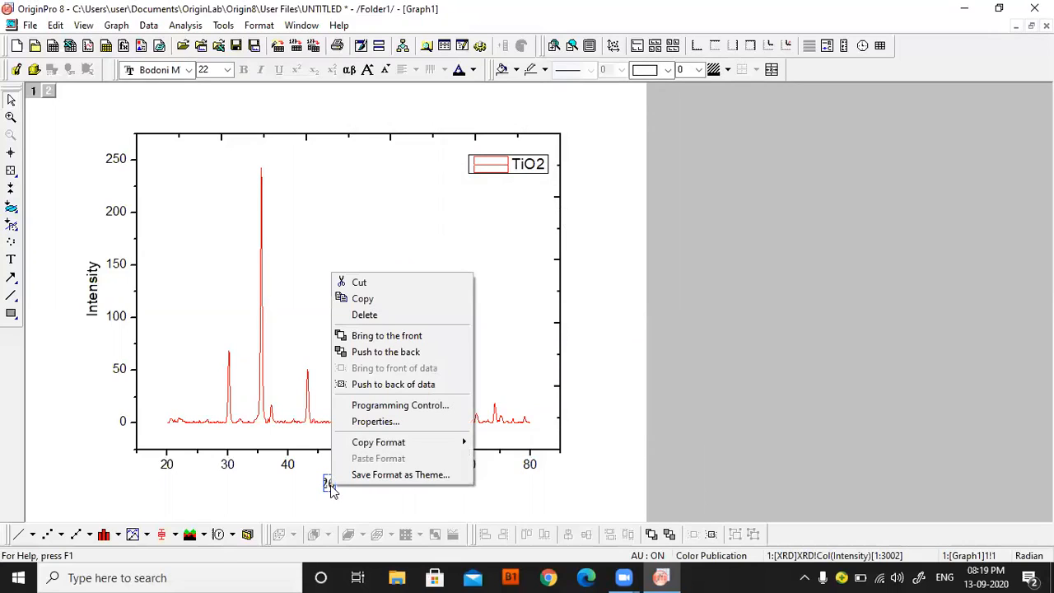
left_click(369, 426)
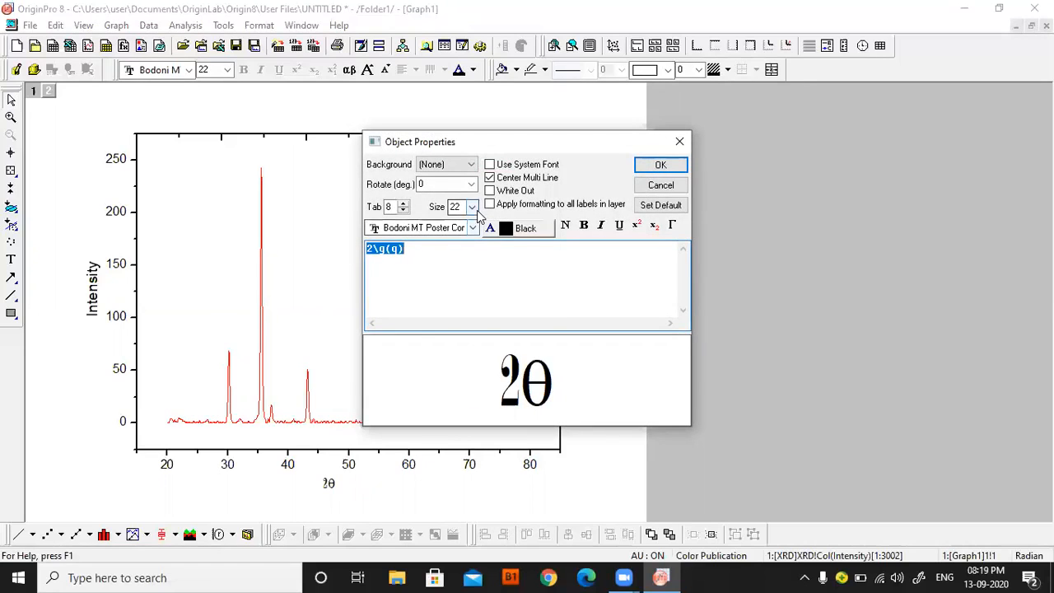
left_click(474, 209)
left_click(455, 362)
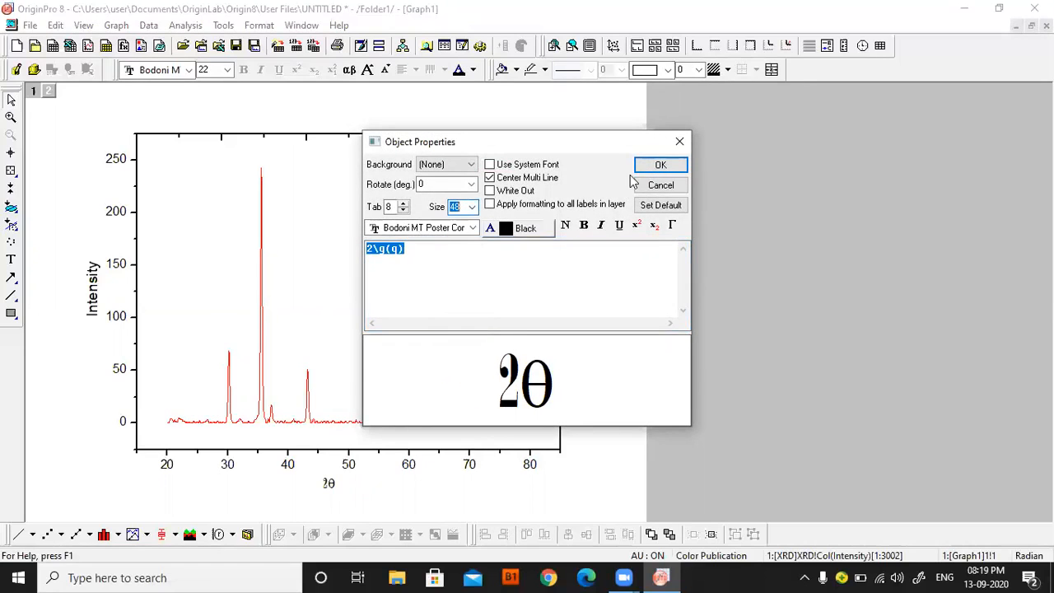
left_click(660, 166)
left_click(334, 496)
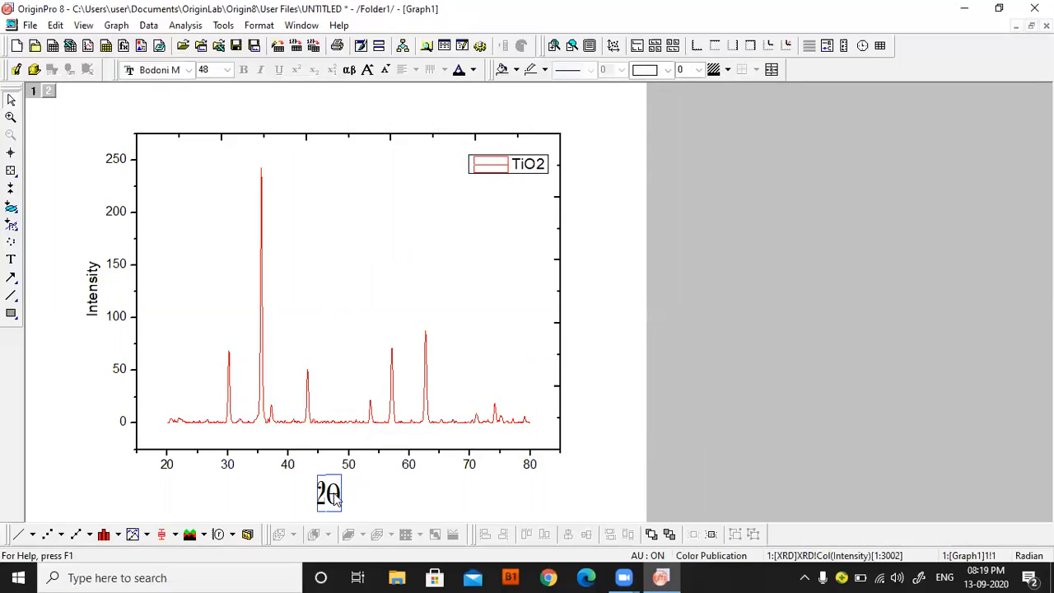
left_click(794, 278)
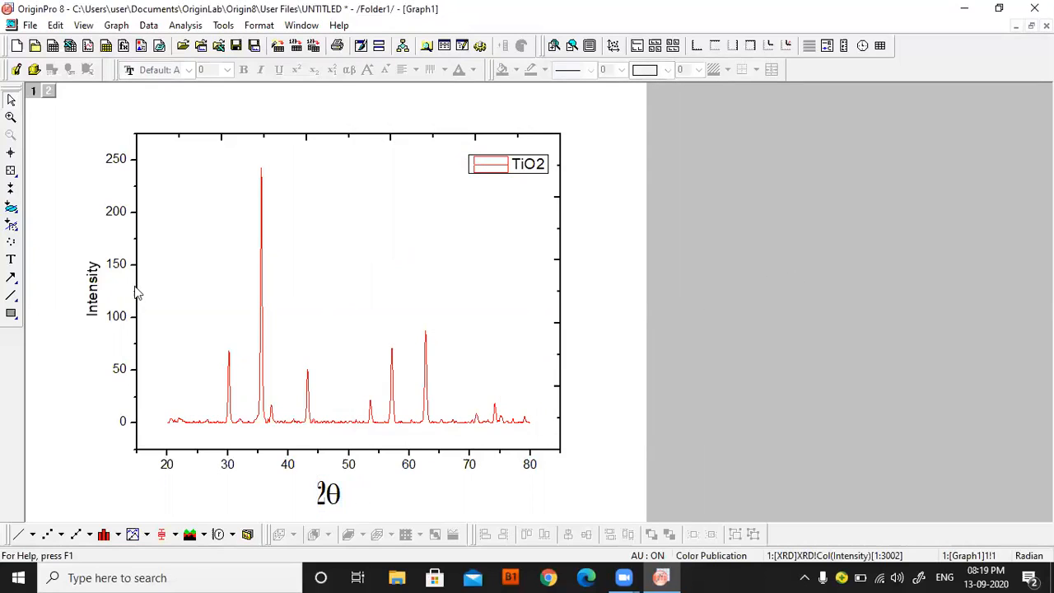
Replace the Y axis title's placeholder code with the plain text "Intensity".
right_click(96, 296)
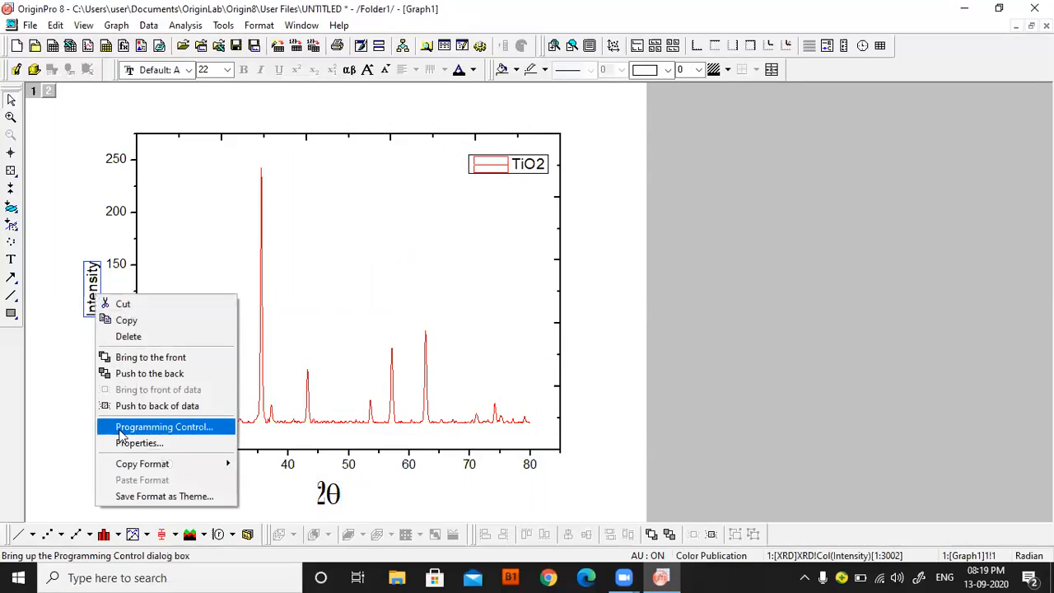
left_click(122, 445)
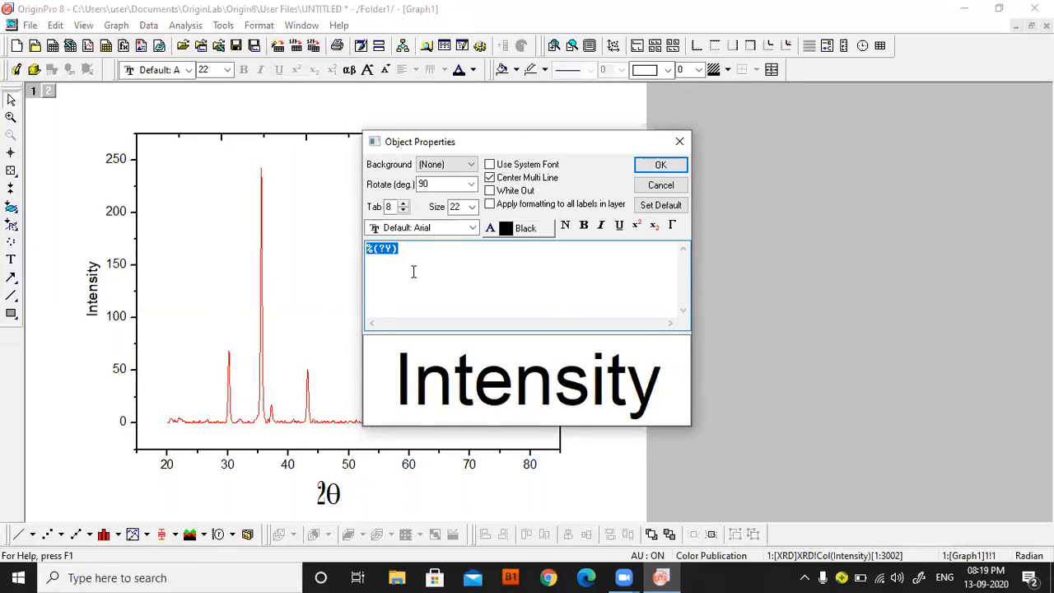
type("Inte")
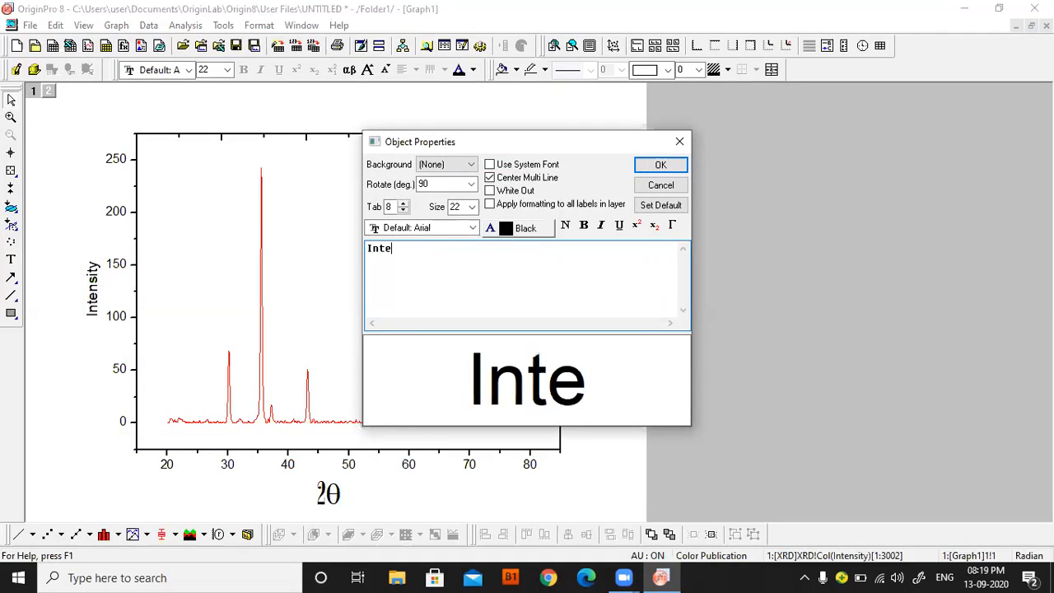
type("nsity")
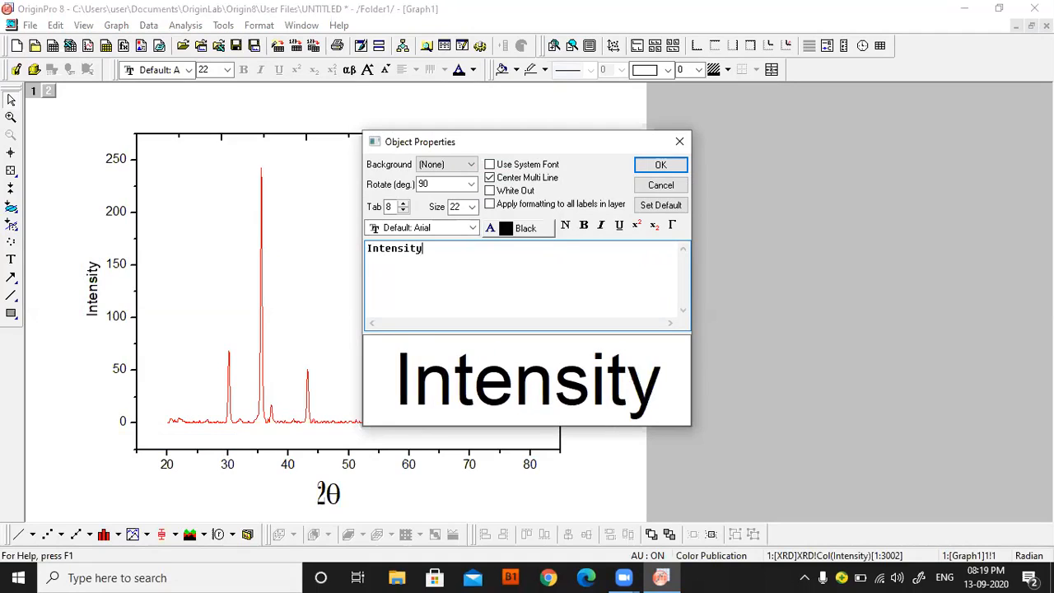
Set the font size of the Intensity title text to 48 and apply it.
left_click_drag(443, 247, 367, 249)
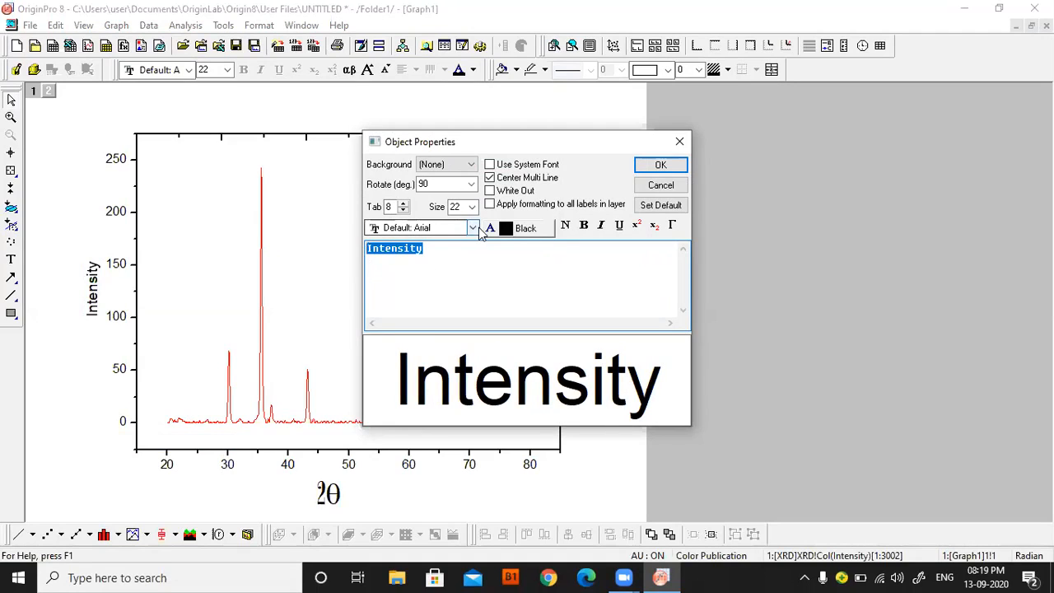
left_click(484, 274)
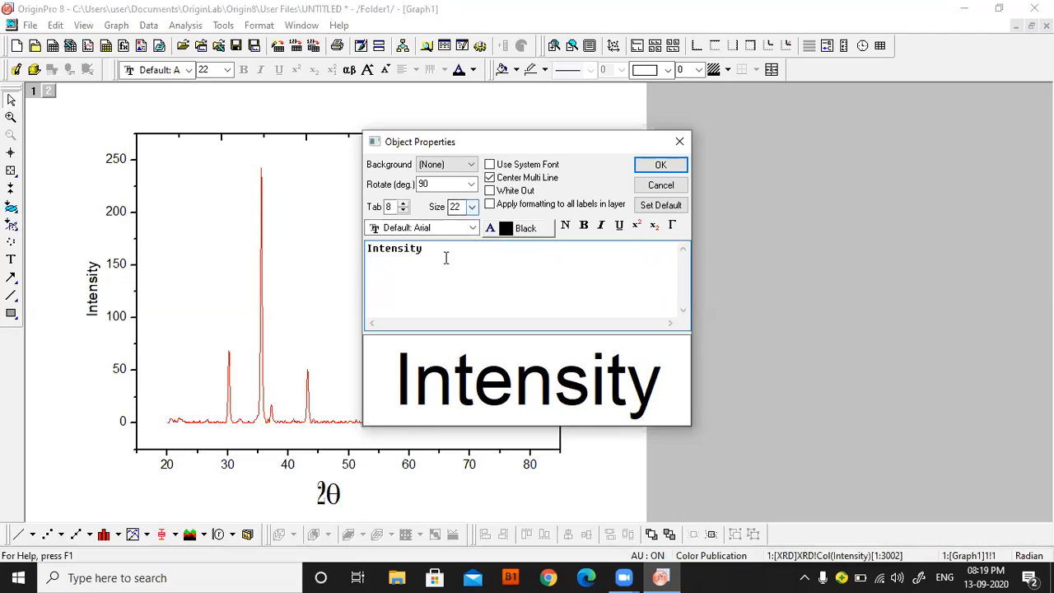
left_click_drag(446, 258, 365, 256)
left_click(472, 207)
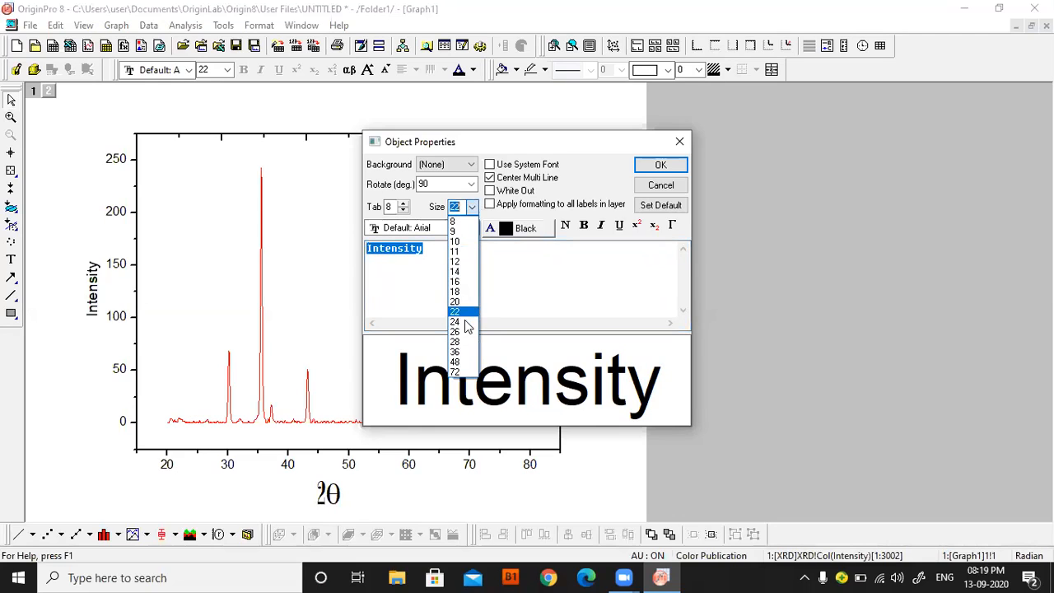
left_click(460, 362)
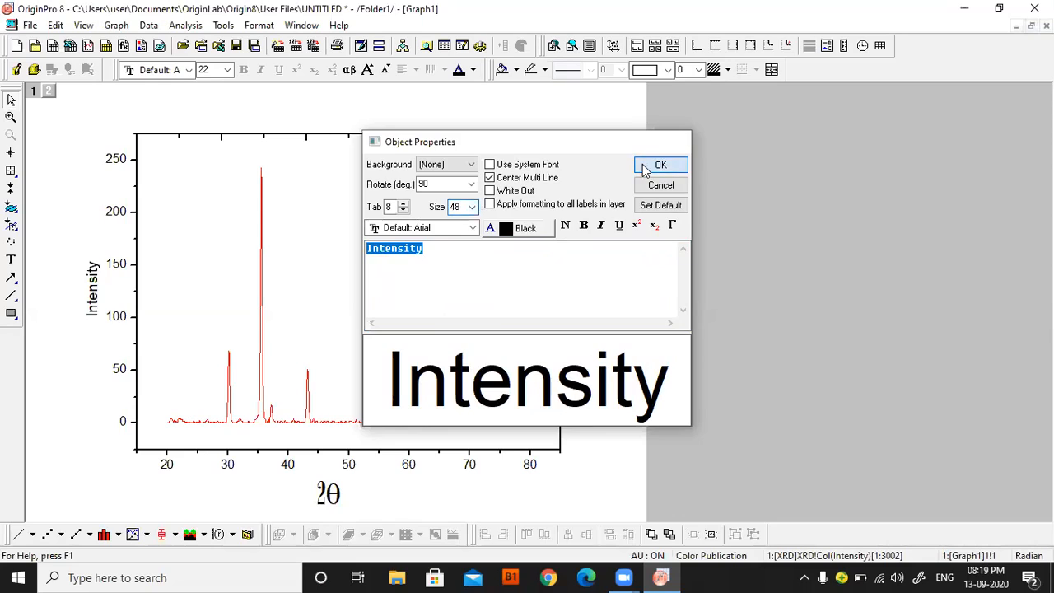
left_click(647, 168)
Move the enlarged Intensity title slightly away from the Y axis tick labels and deselect it.
left_click(95, 319)
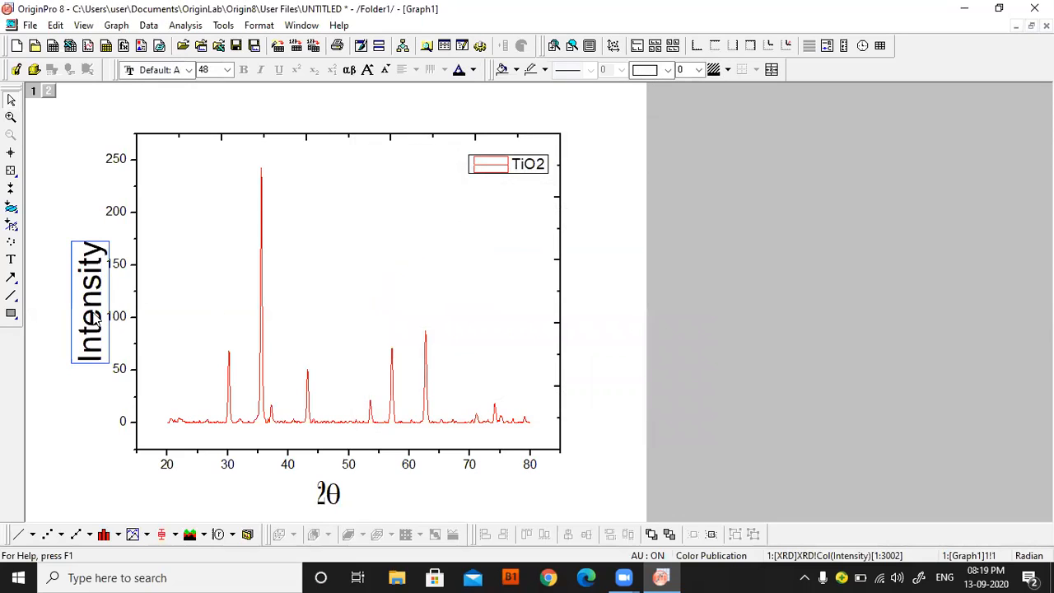
left_click_drag(93, 318, 85, 309)
left_click(834, 281)
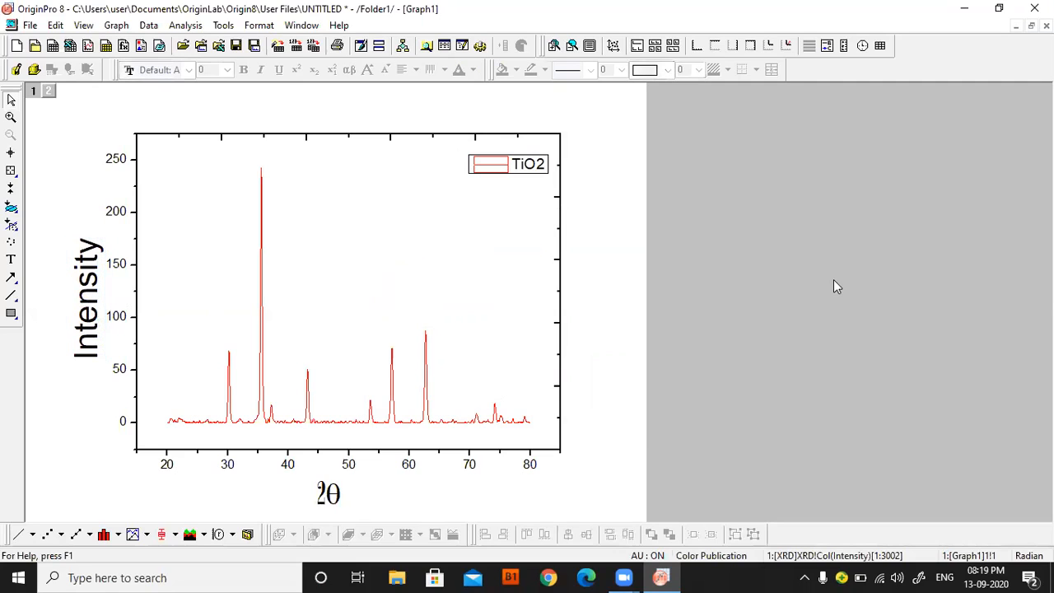
Try 0 as the start of the Y axis scale in layer 1, settle on -10 and apply it.
double_click(137, 429)
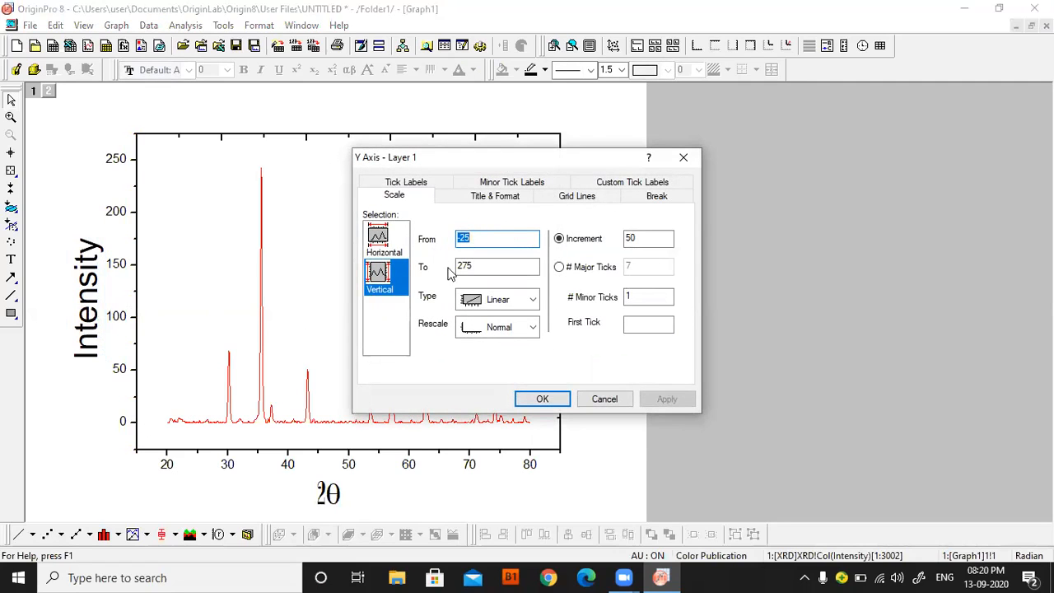
type("0")
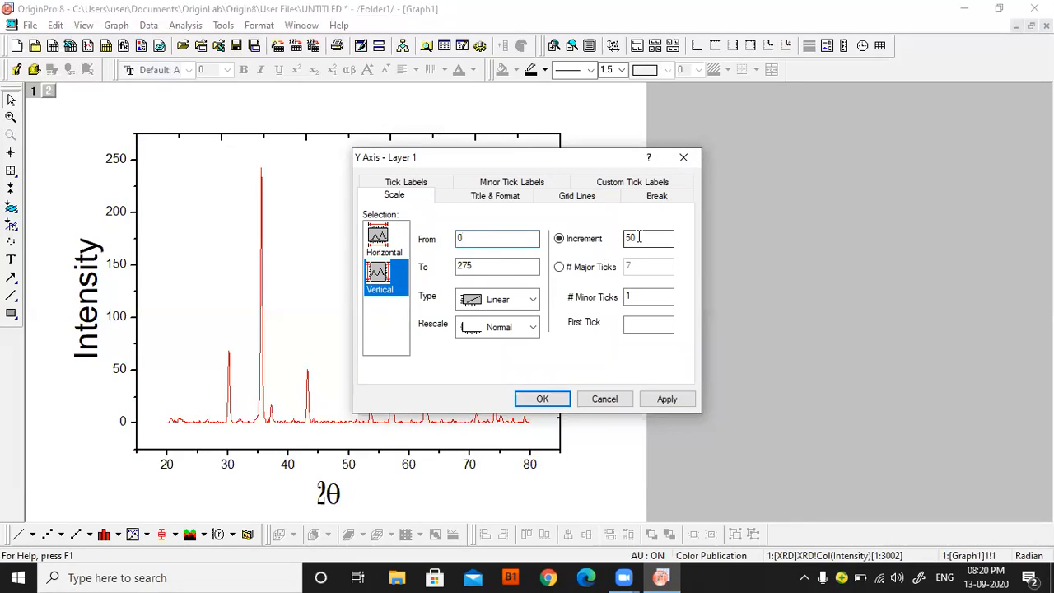
left_click(667, 399)
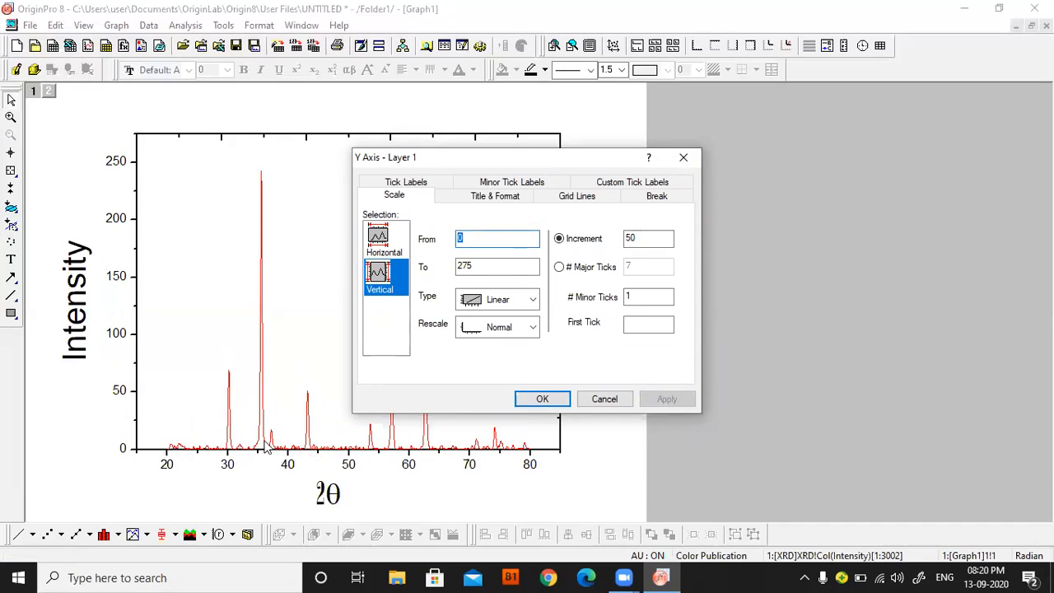
type("-10")
left_click(667, 400)
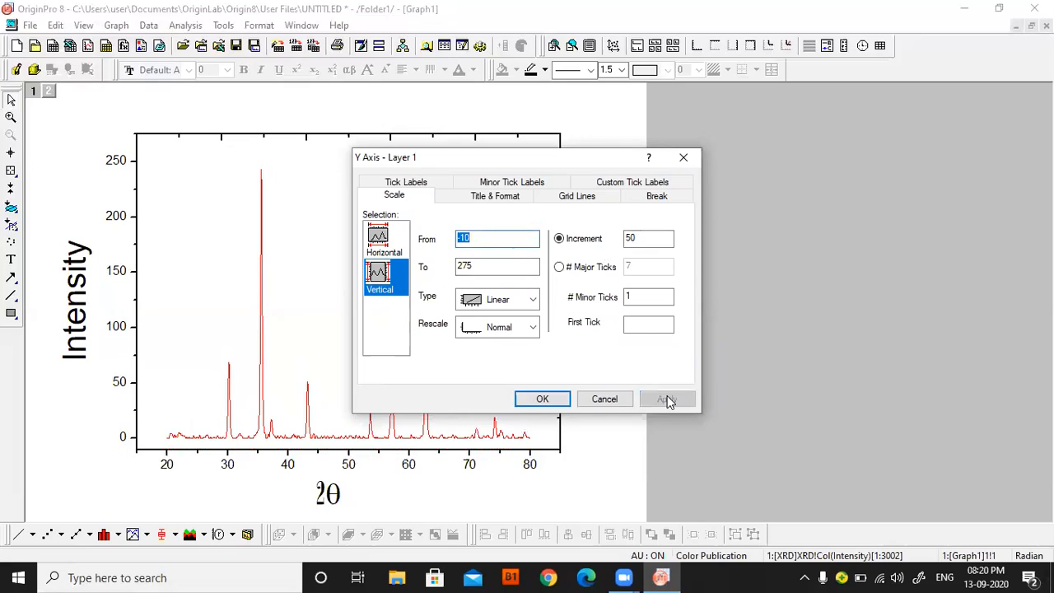
left_click(544, 399)
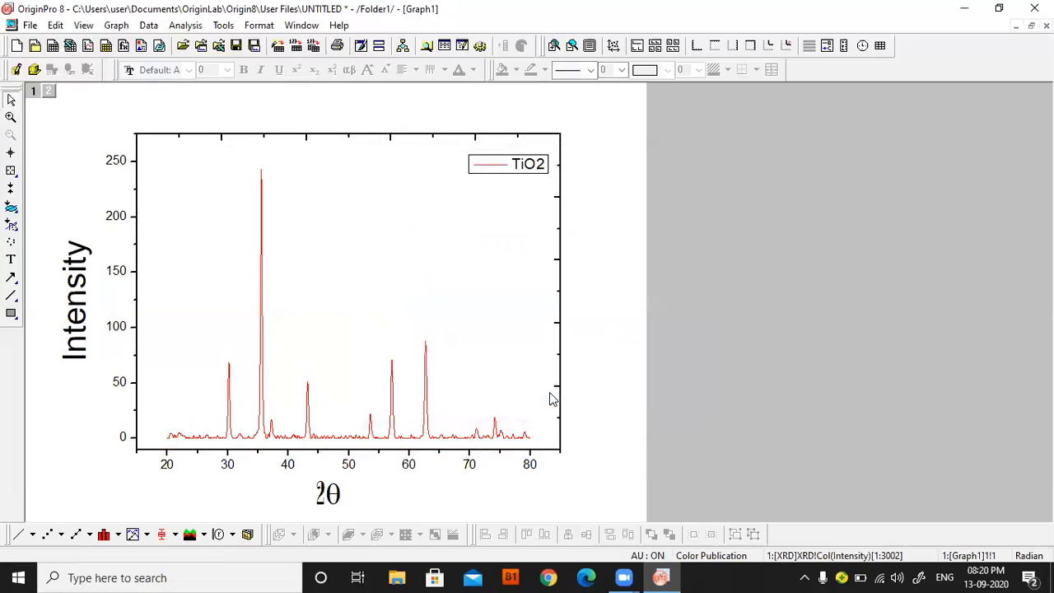
Replace the legend's %(1) placeholder with the plain text "TiO2" and format the 2 as a subscript.
left_click(530, 169)
right_click(530, 168)
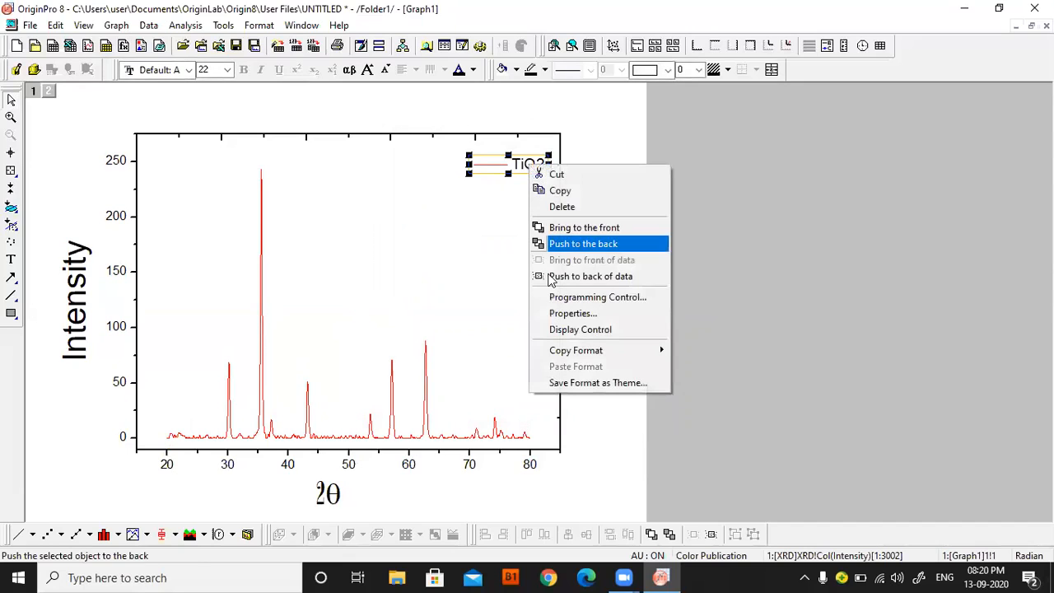
left_click(572, 314)
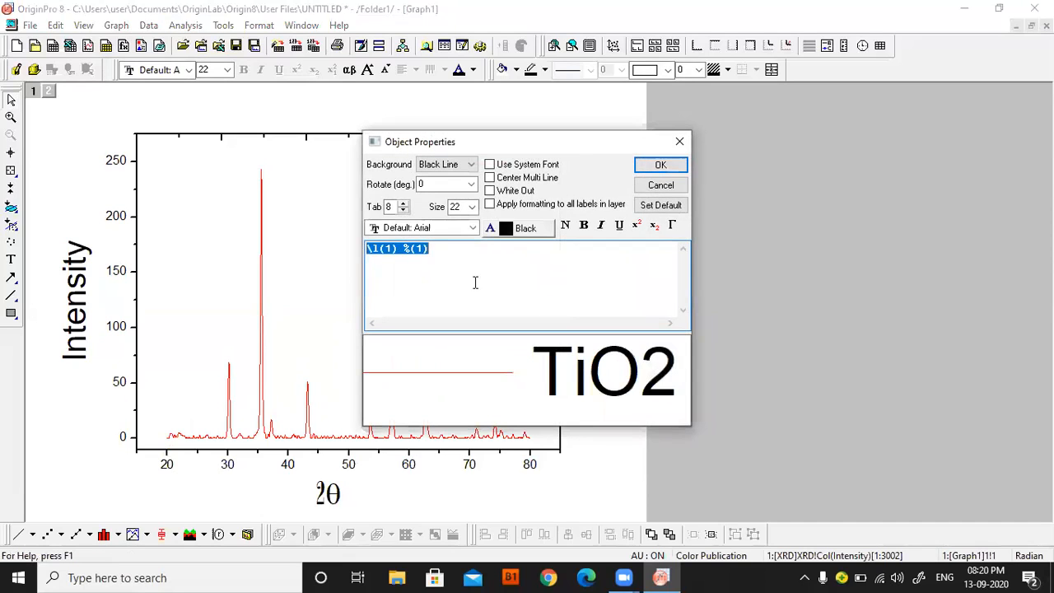
left_click(446, 250)
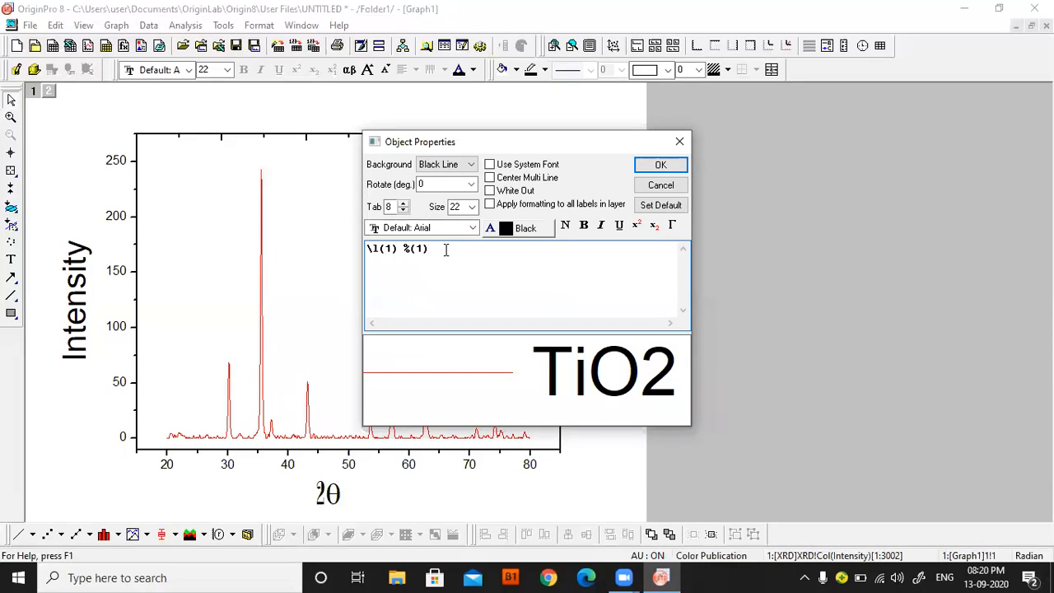
key("BackSpace")
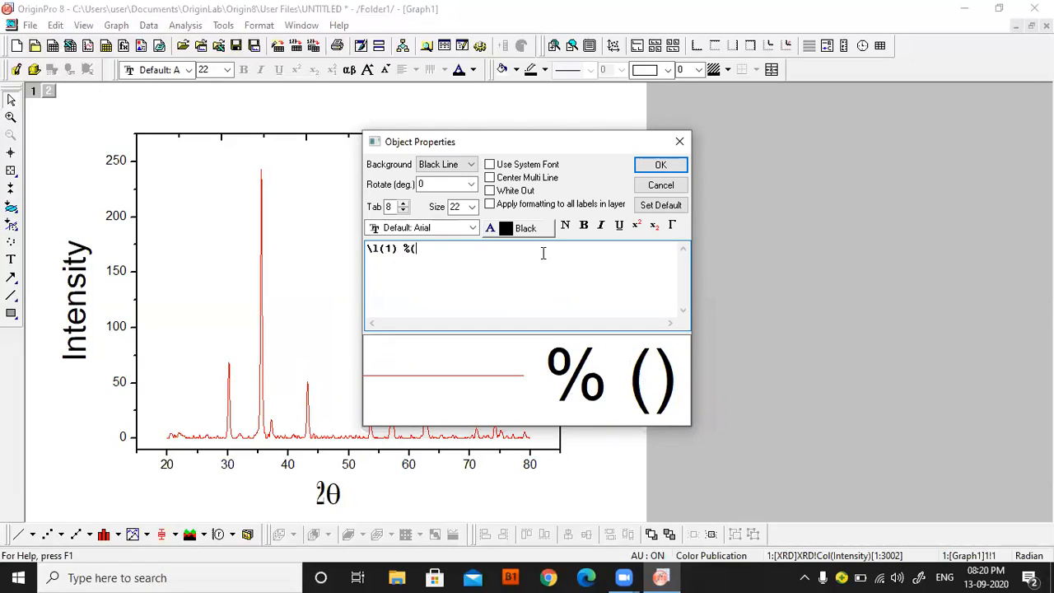
key("BackSpace")
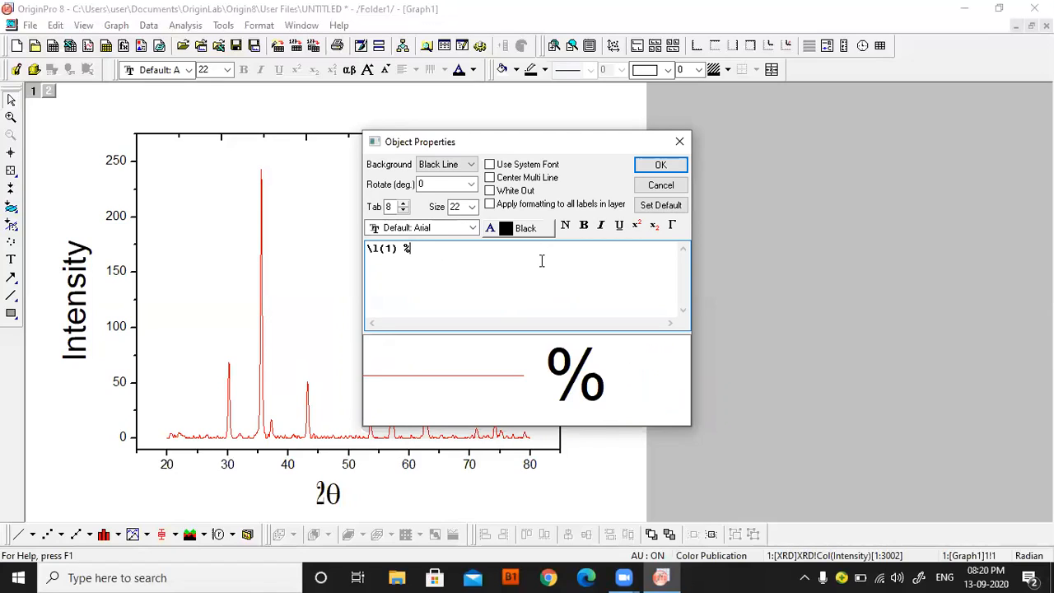
key("BackSpace")
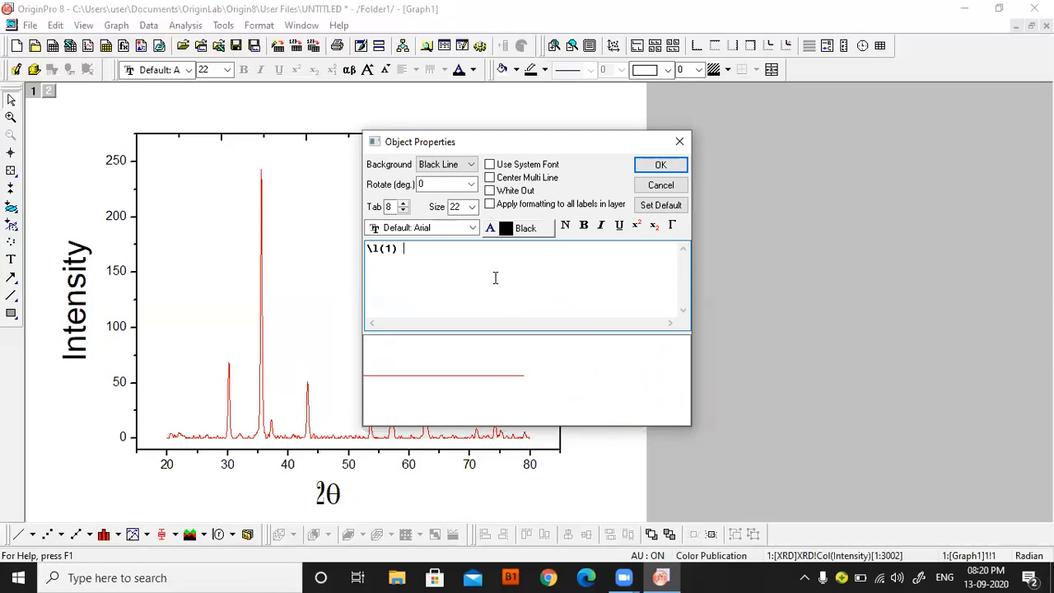
type("TiO")
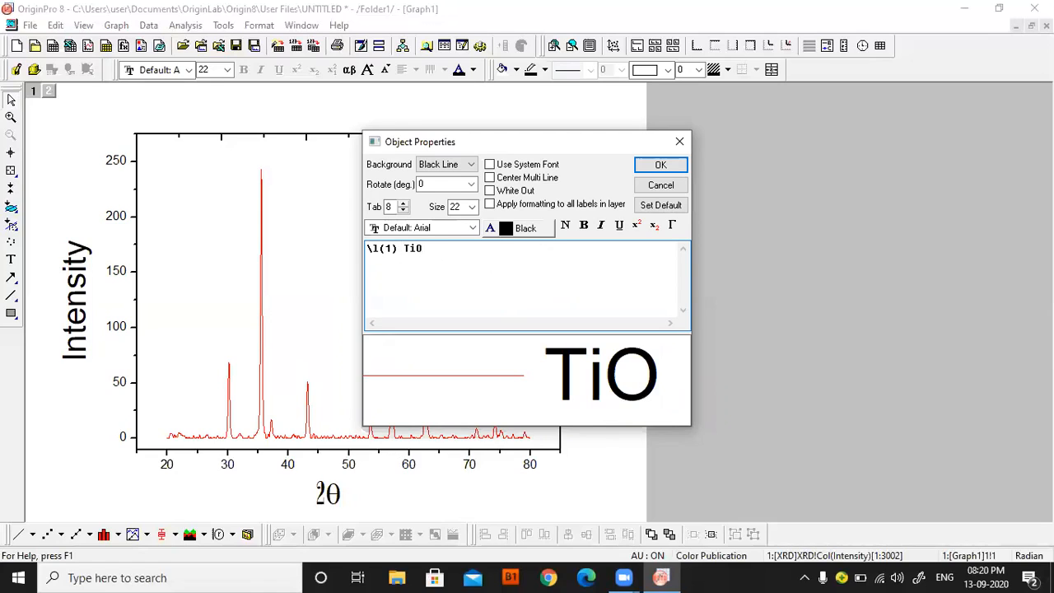
type("2")
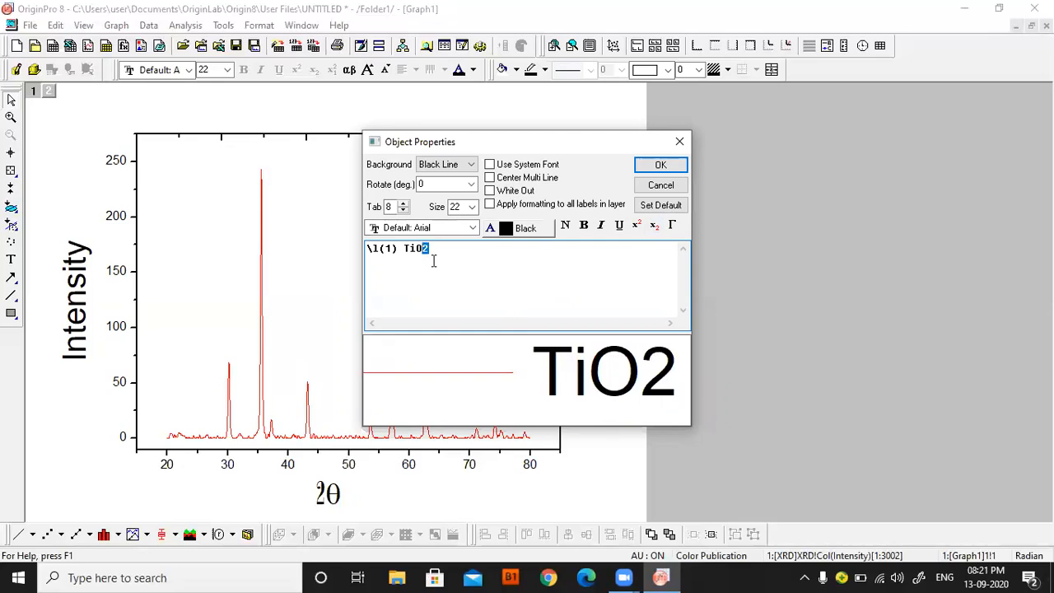
left_click(654, 226)
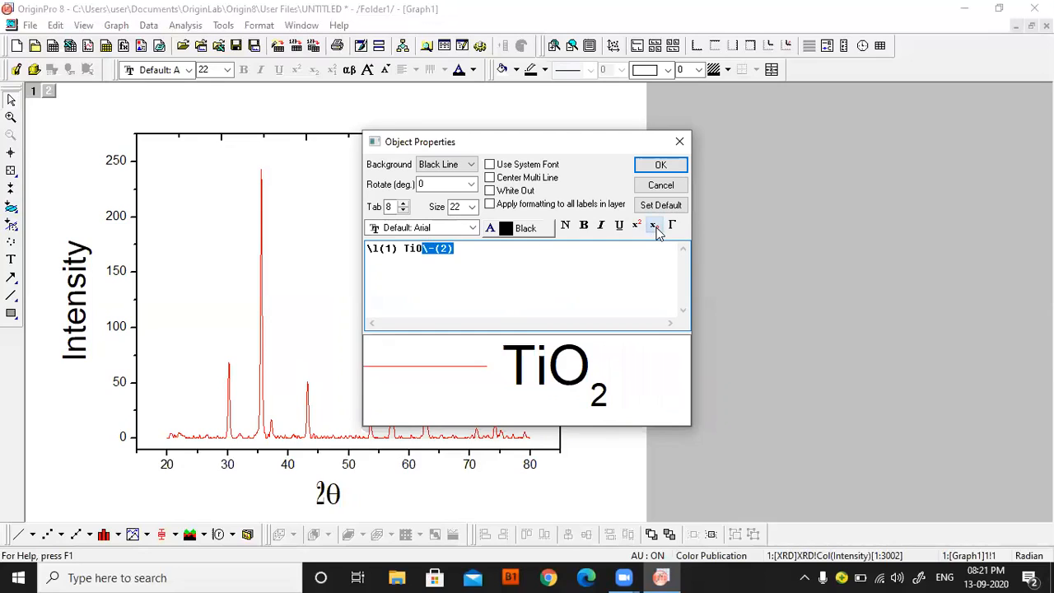
Set the legend's background to (None) and apply the legend changes.
left_click_drag(492, 249, 353, 260)
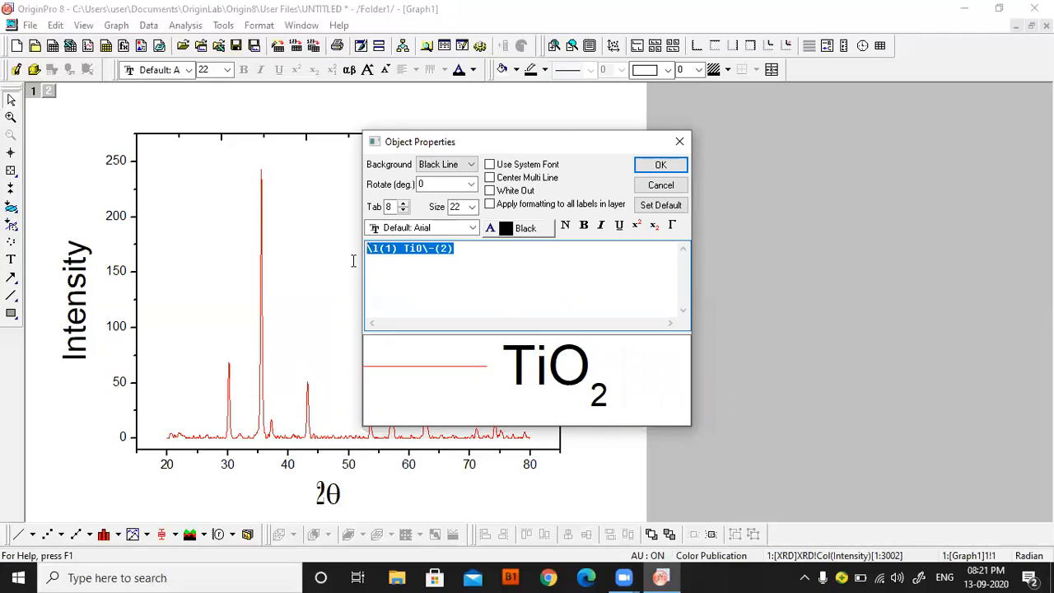
left_click(449, 164)
left_click(432, 178)
left_click(661, 164)
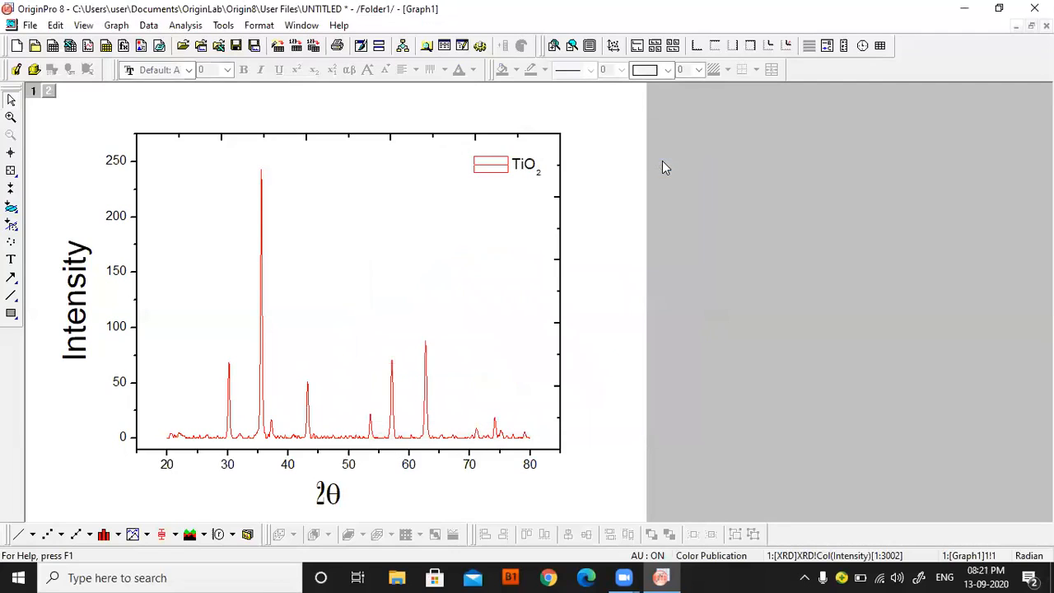
Set the legend's background back to Black Line and apply it.
right_click(523, 168)
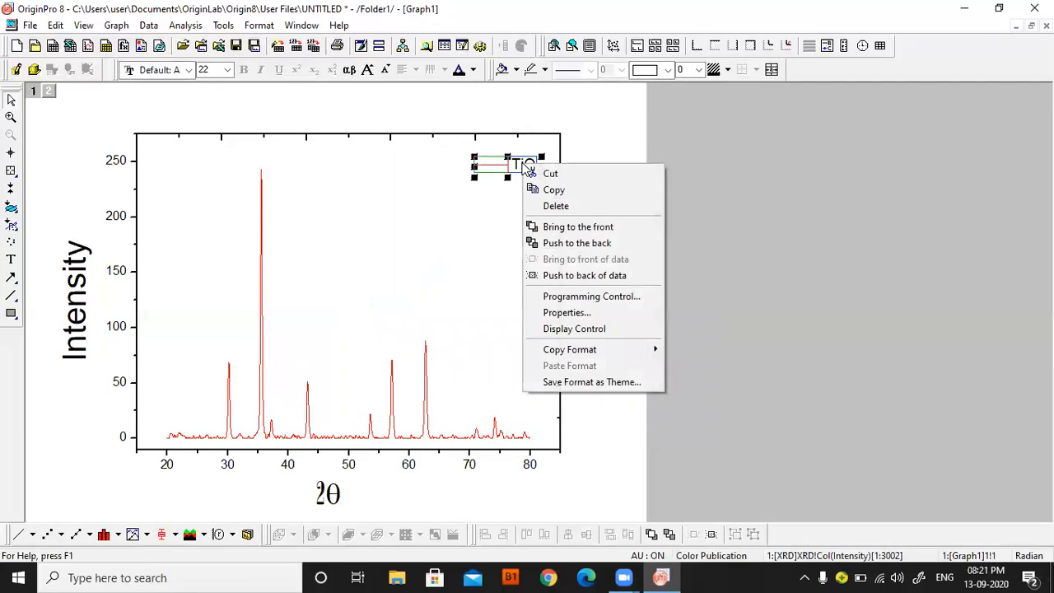
left_click(541, 314)
left_click(449, 165)
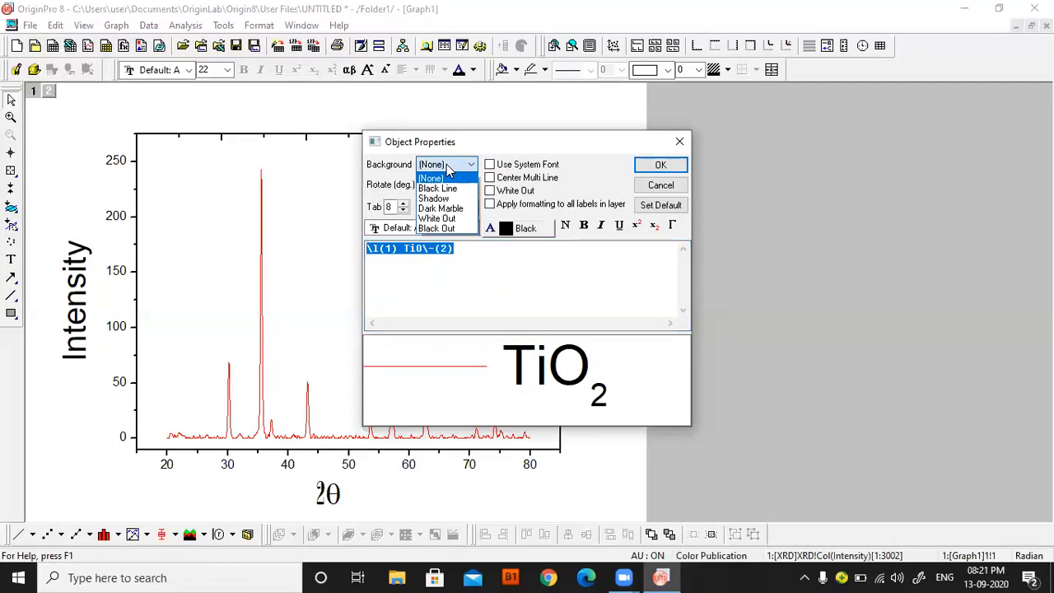
left_click(437, 188)
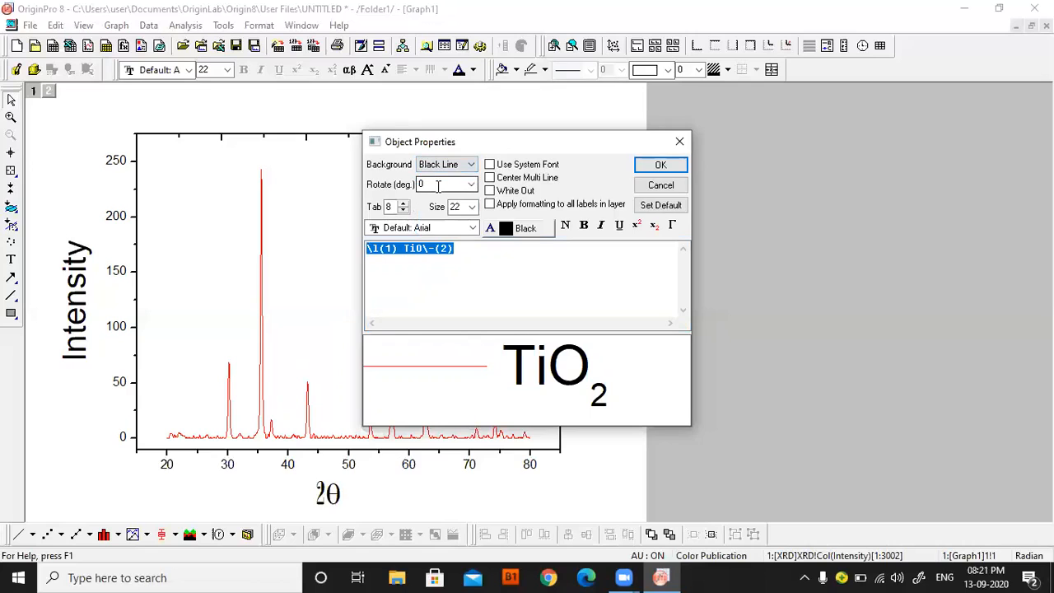
left_click(659, 165)
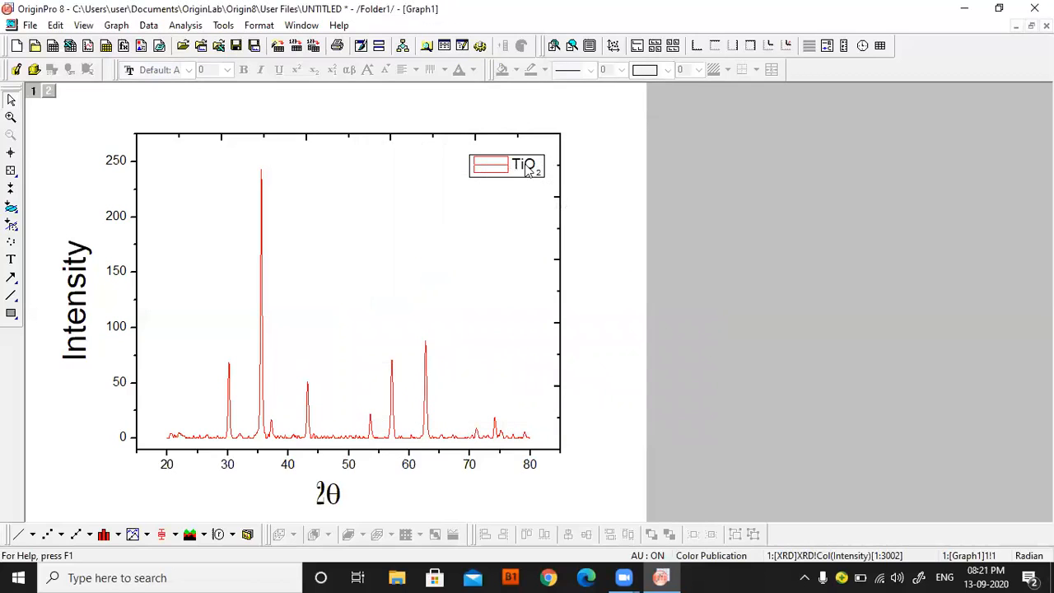
left_click(528, 169)
left_click(471, 174)
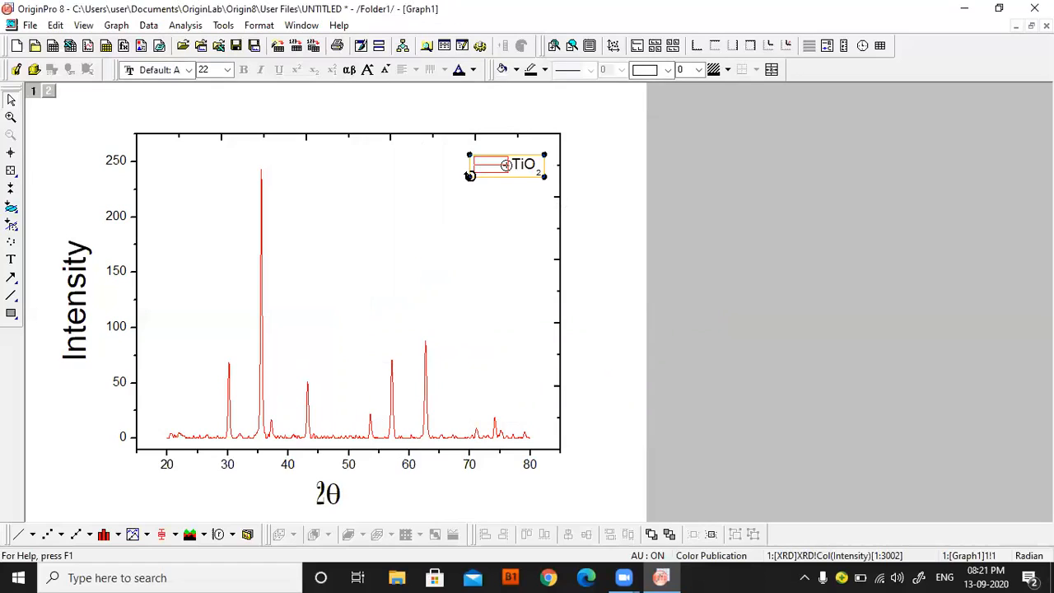
left_click(789, 228)
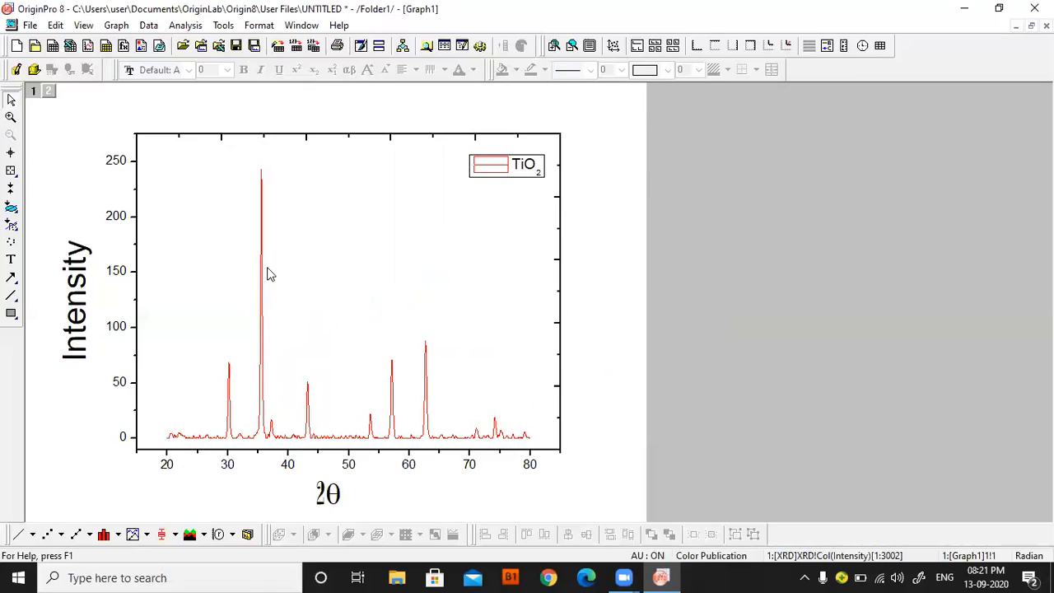
Shift the TiO2 curve upward by about 41 intensity units with Vertical Translate.
left_click(262, 352)
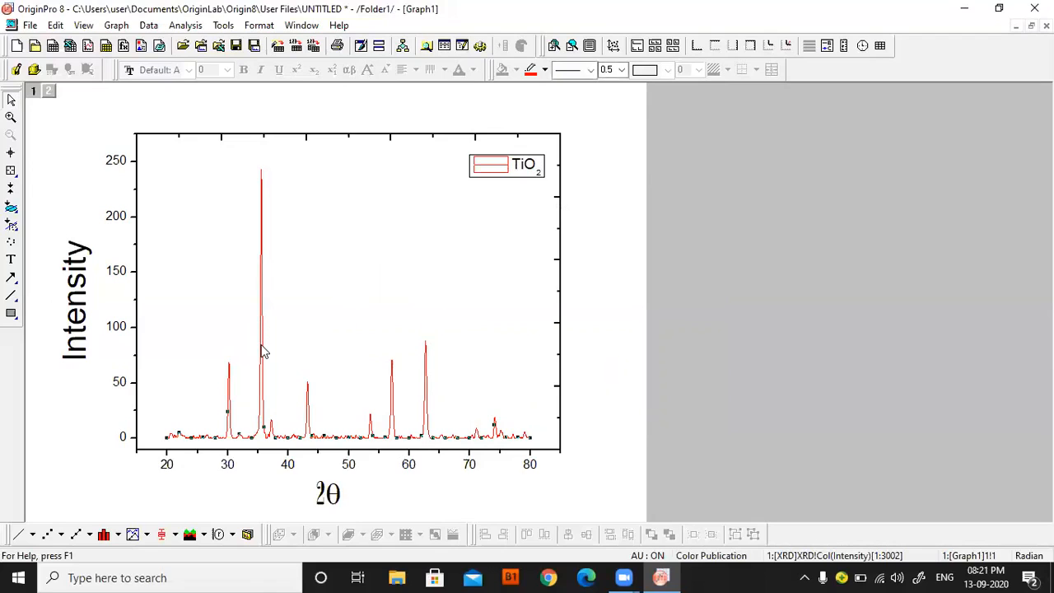
left_click(194, 27)
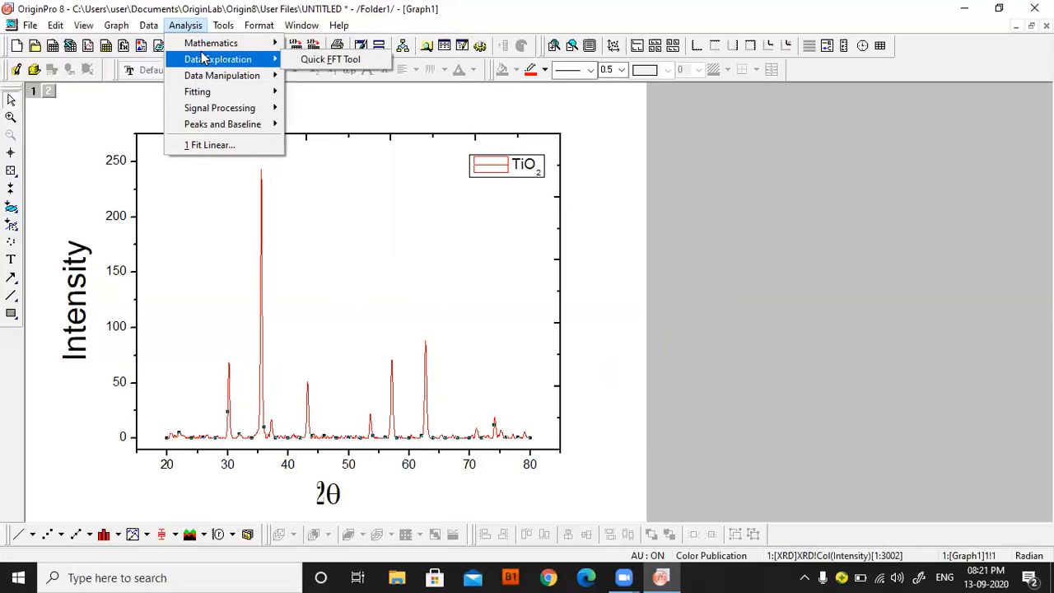
mouse_move(208, 80)
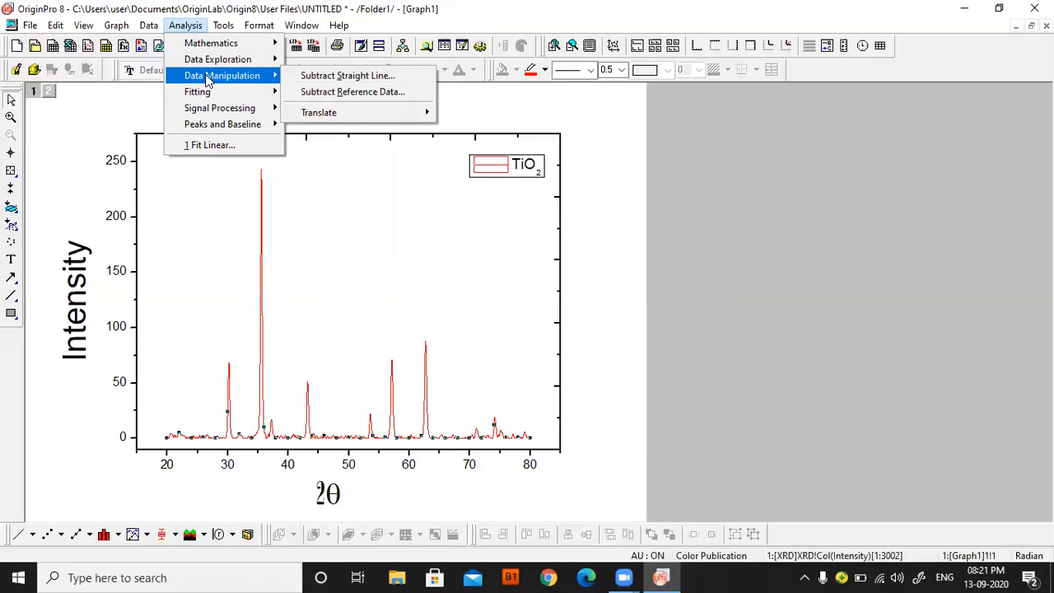
mouse_move(412, 112)
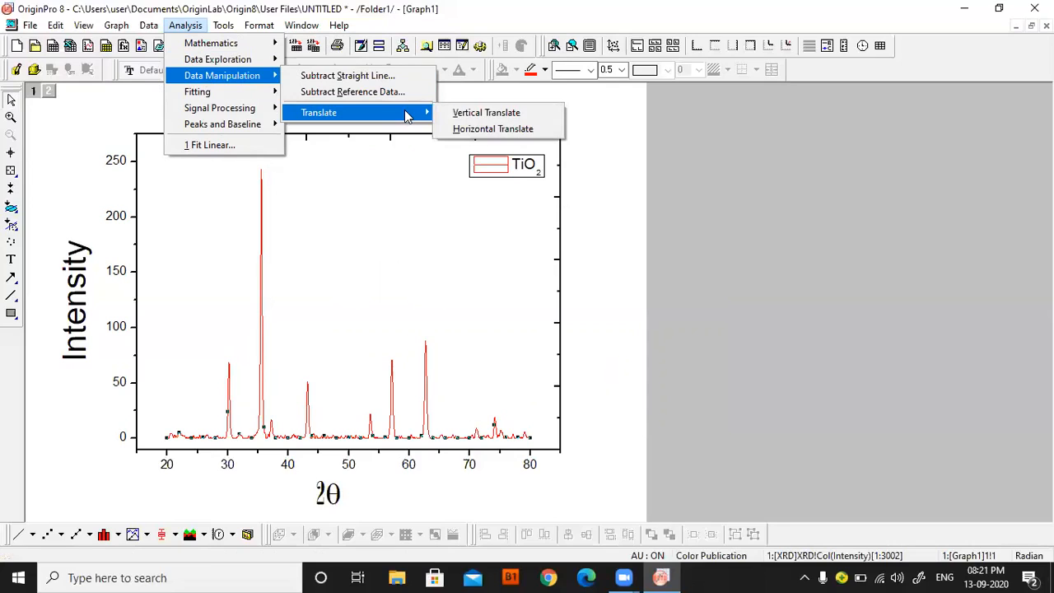
left_click(472, 115)
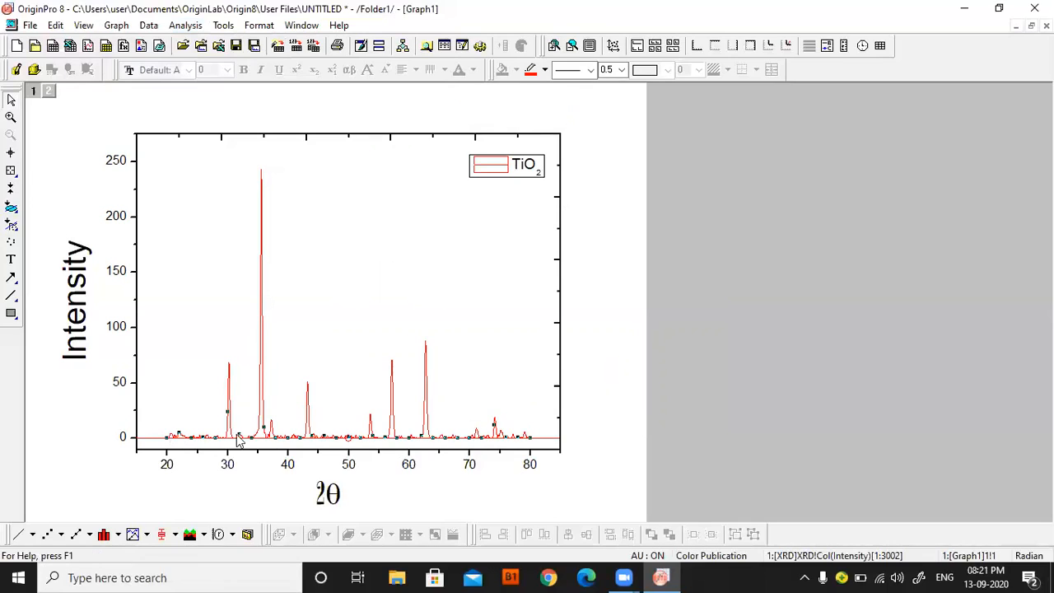
left_click(146, 439)
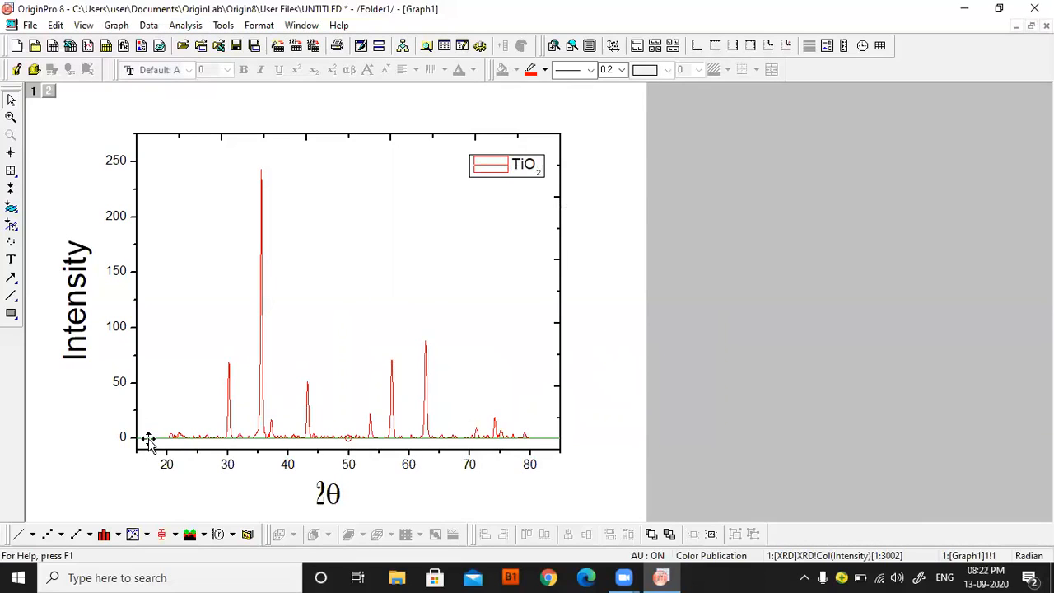
left_click_drag(148, 439, 158, 393)
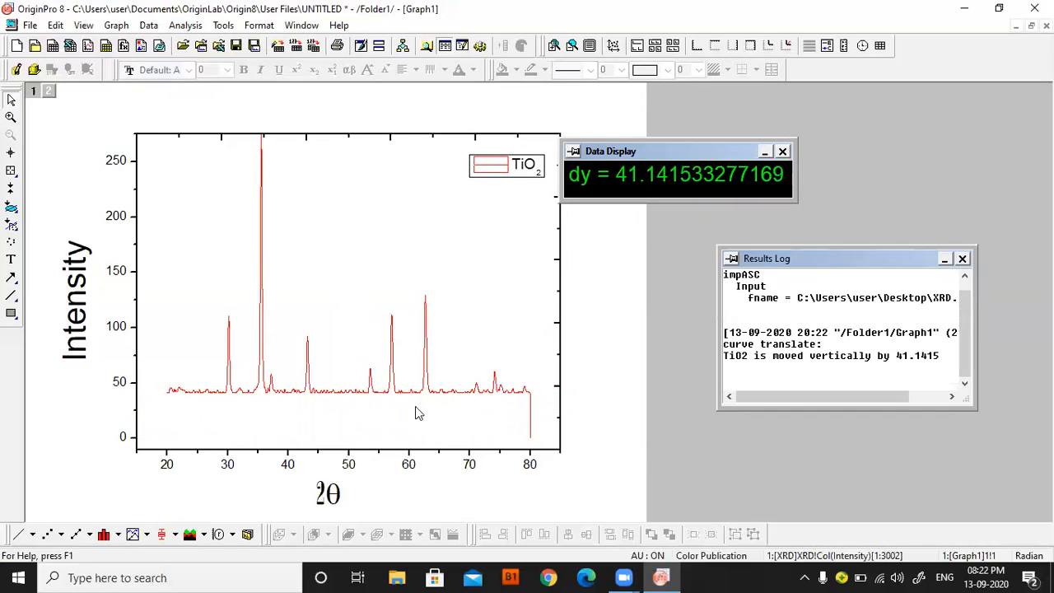